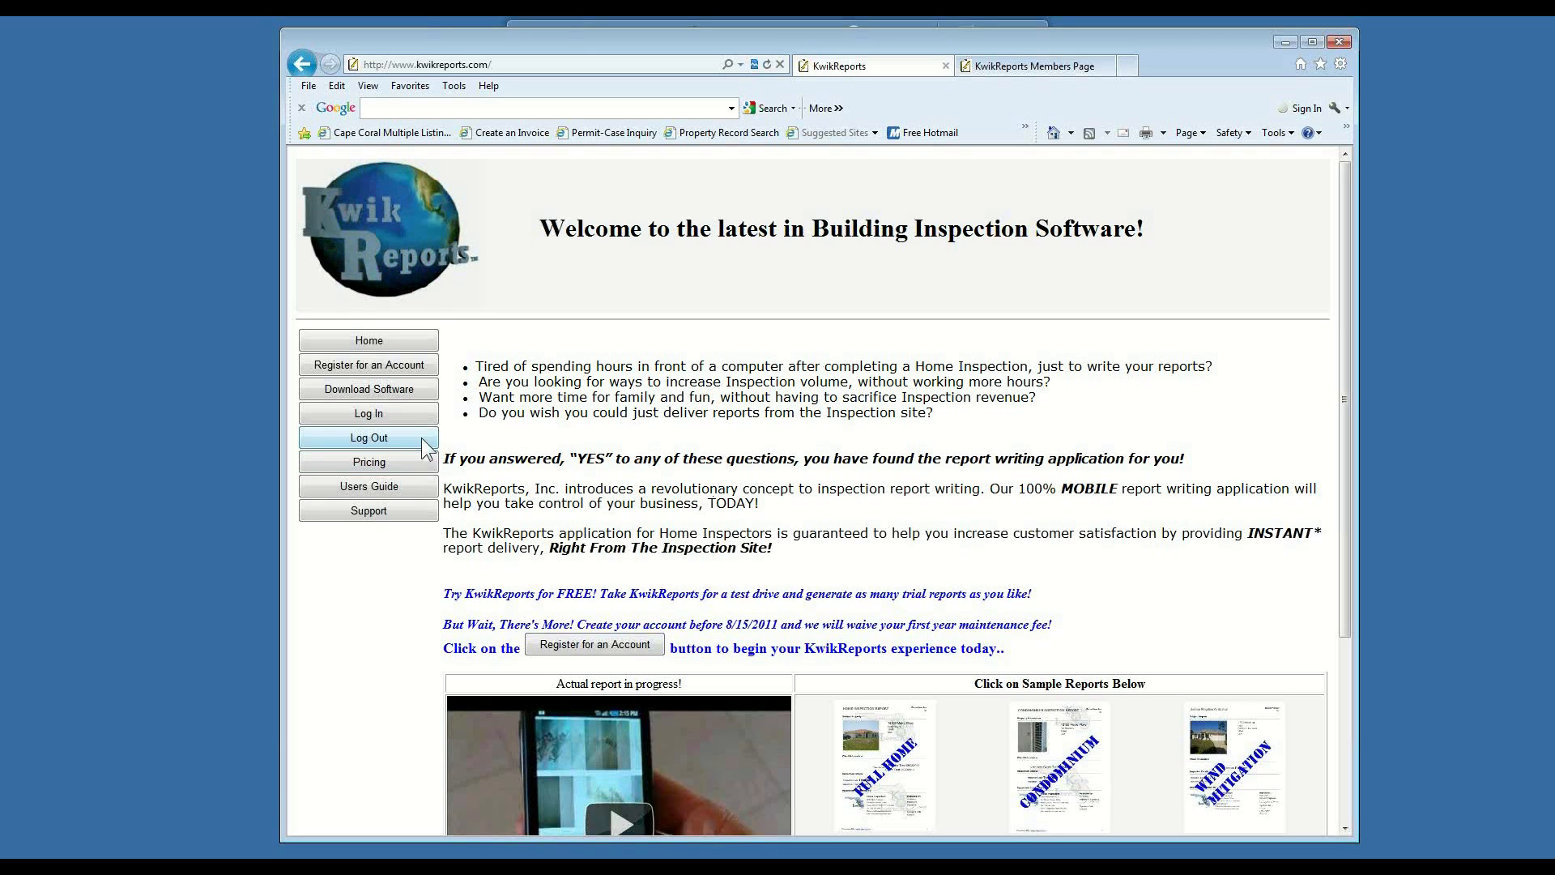
- Log in to the KwikReports members area with the account username and password
{"action": "left_click", "coordinate": [400, 413]}
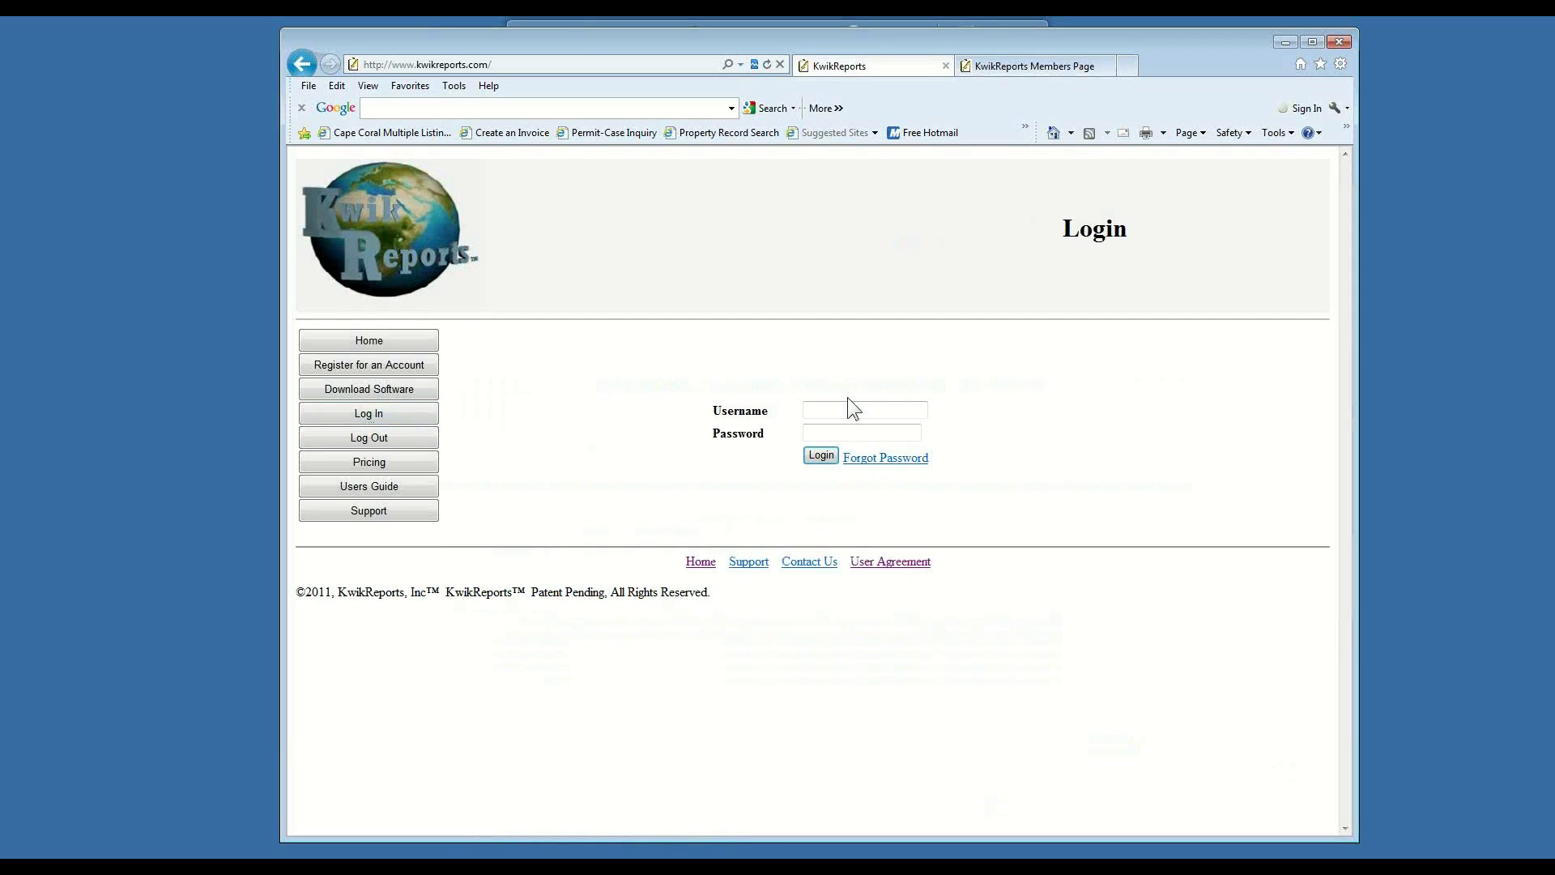
{"action": "left_click", "coordinate": [832, 408]}
{"action": "left_click", "coordinate": [828, 457]}
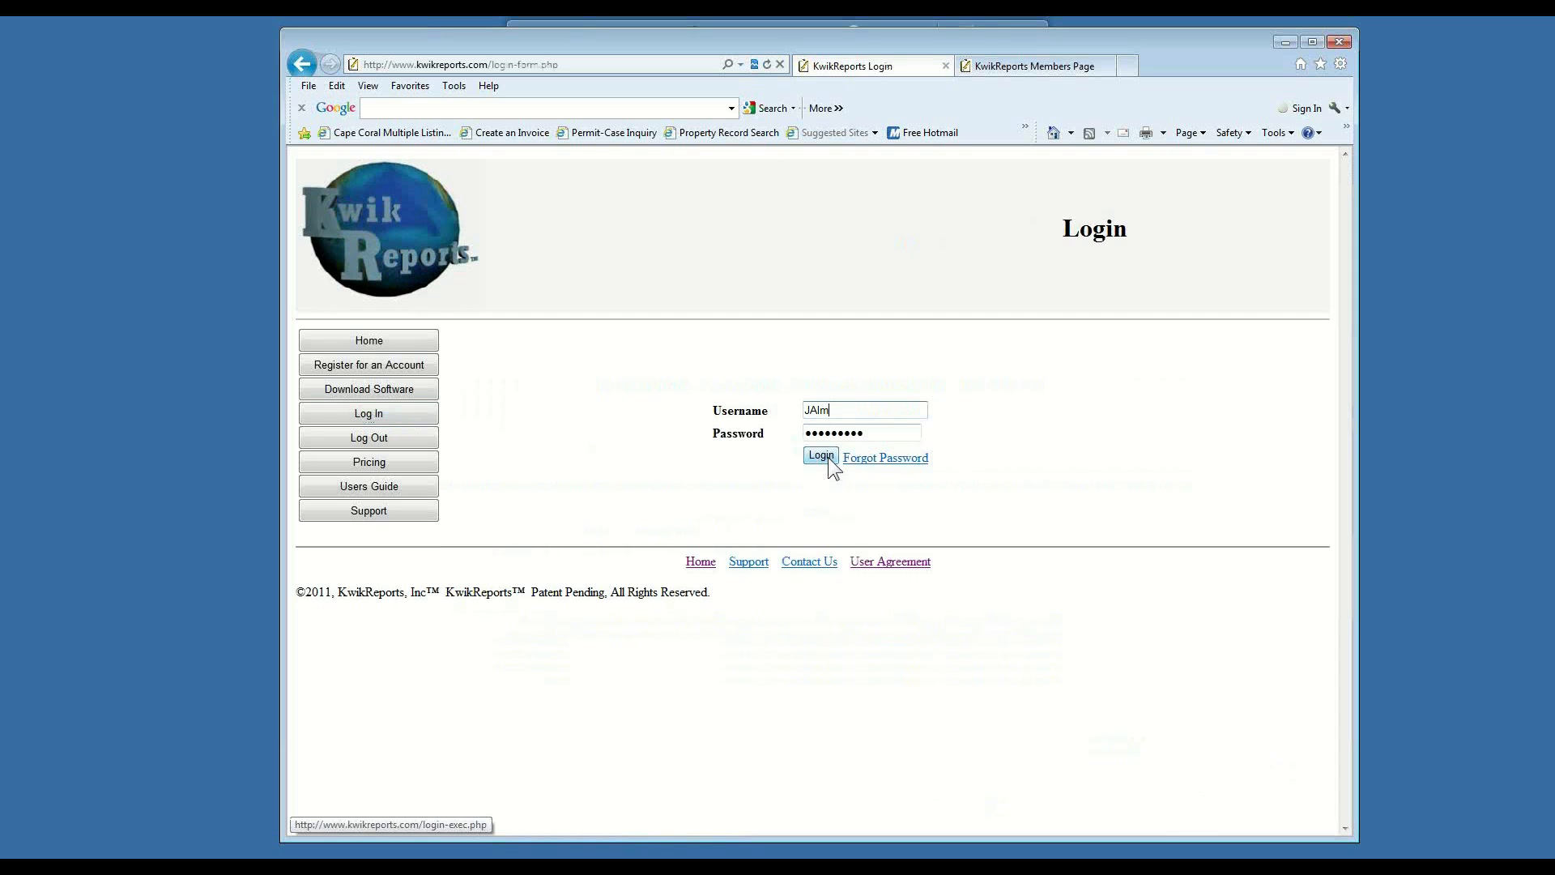
{"action": "left_click", "coordinate": [820, 456]}
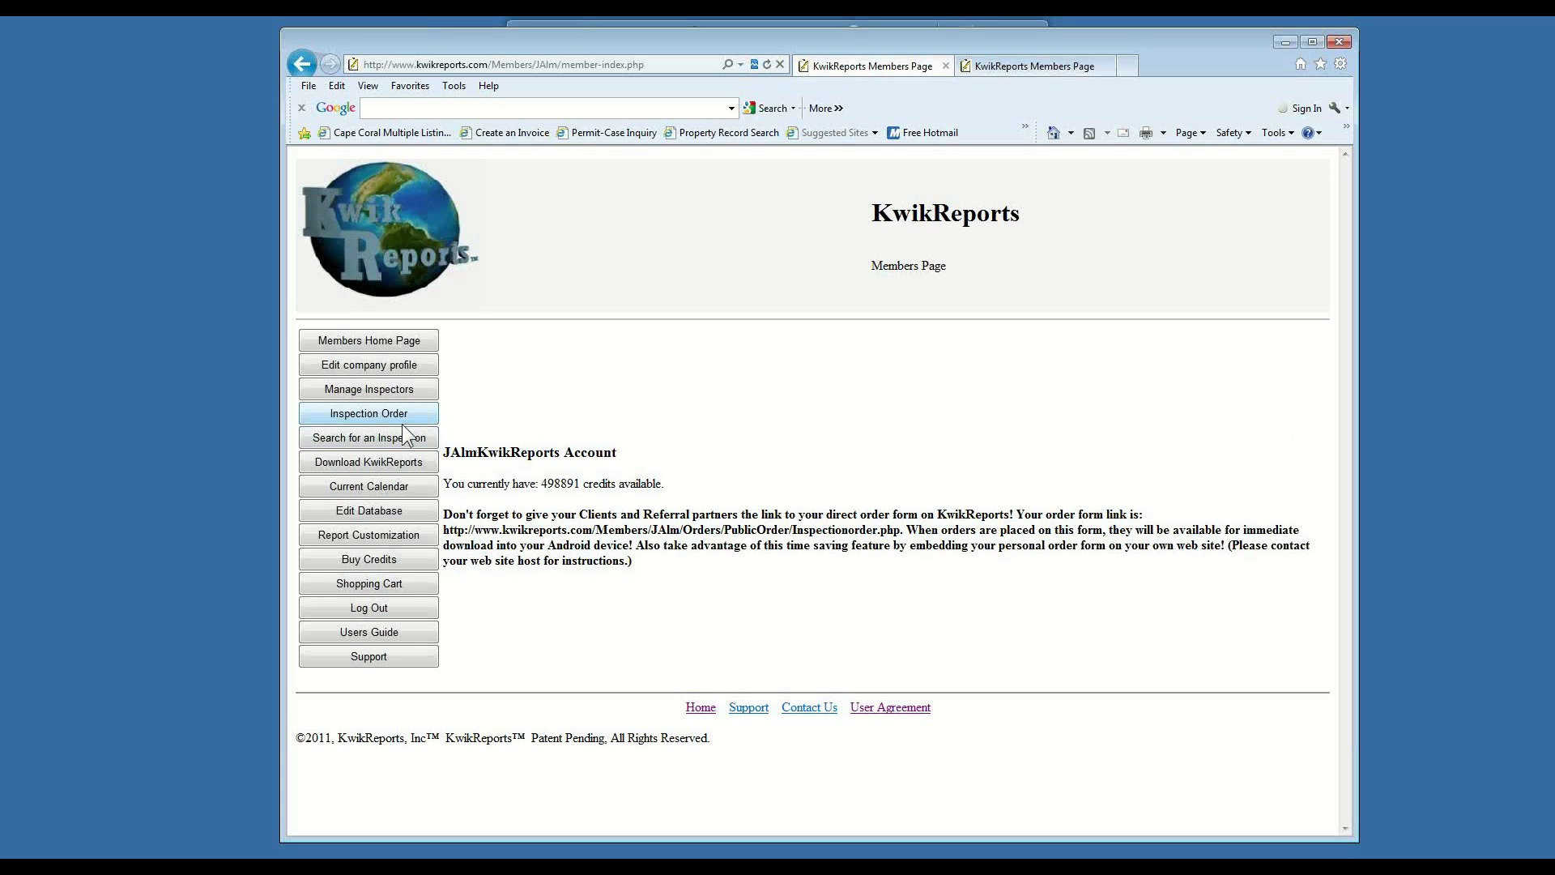
- Open the inspection order form, using the filled-in copy on the second browser tab, and examine its Client Information section
{"action": "left_click", "coordinate": [373, 413]}
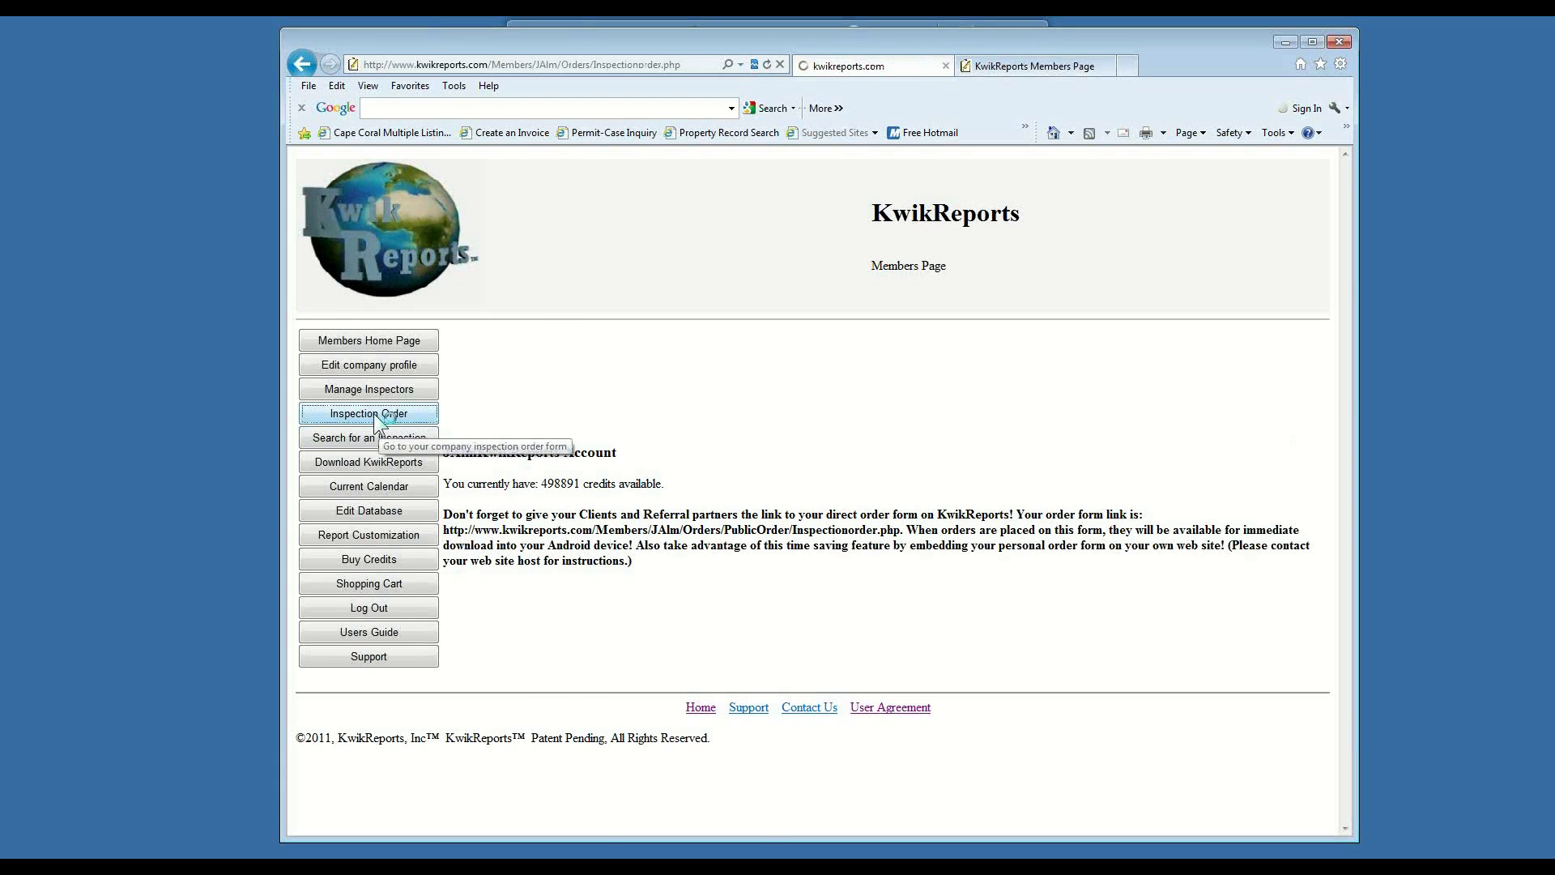
{"action": "left_click", "coordinate": [1047, 70]}
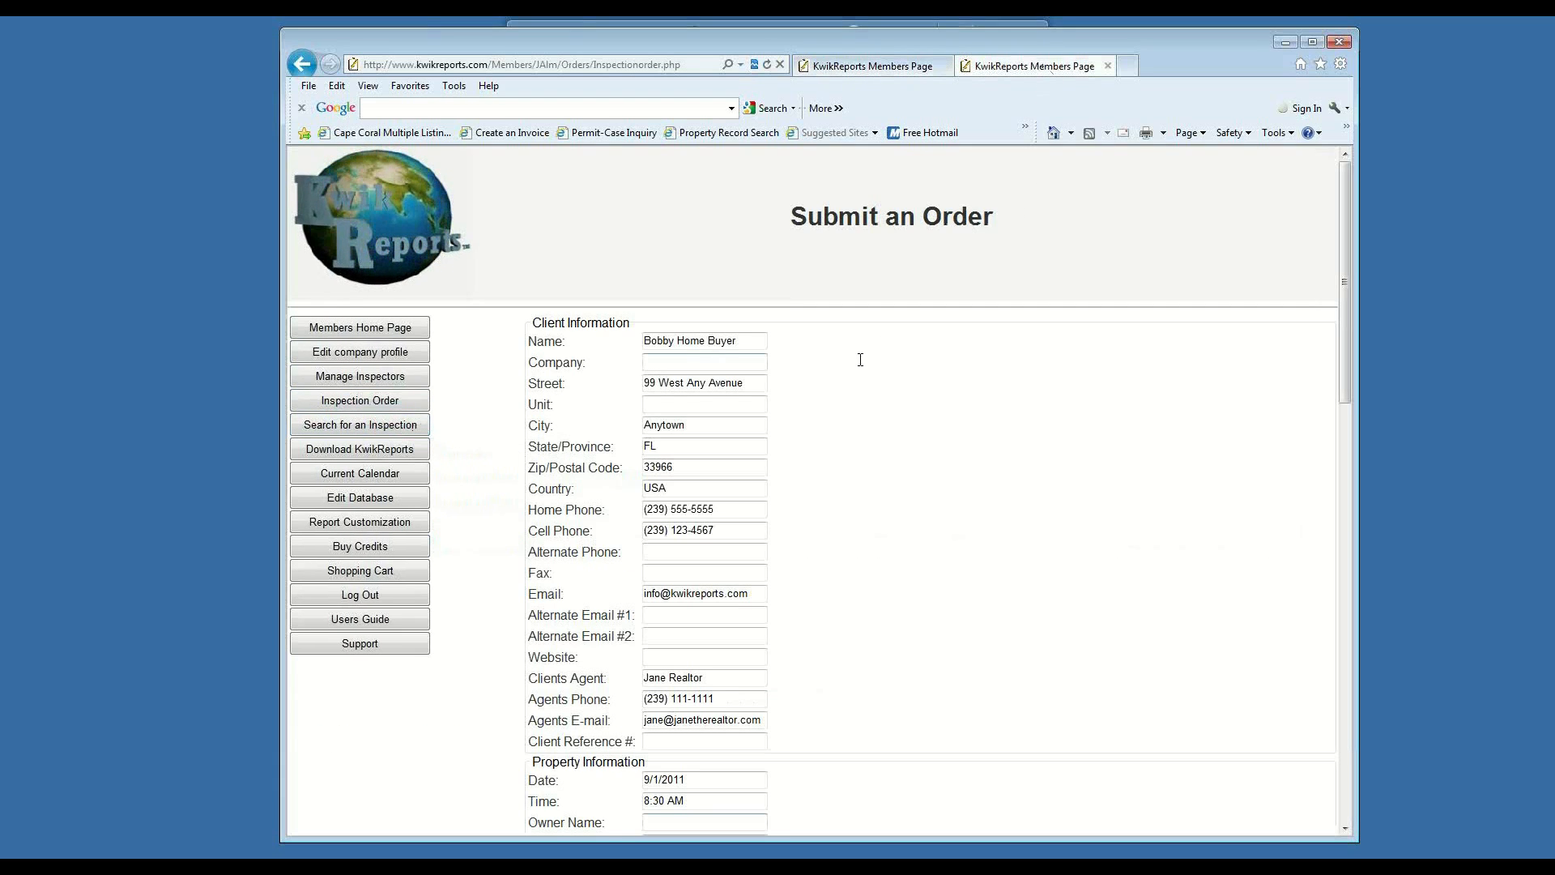
{"action": "scroll", "coordinate": [871, 413], "scroll_direction": "down", "scroll_amount": 3}
{"action": "scroll", "coordinate": [863, 421], "scroll_direction": "down", "scroll_amount": 1}
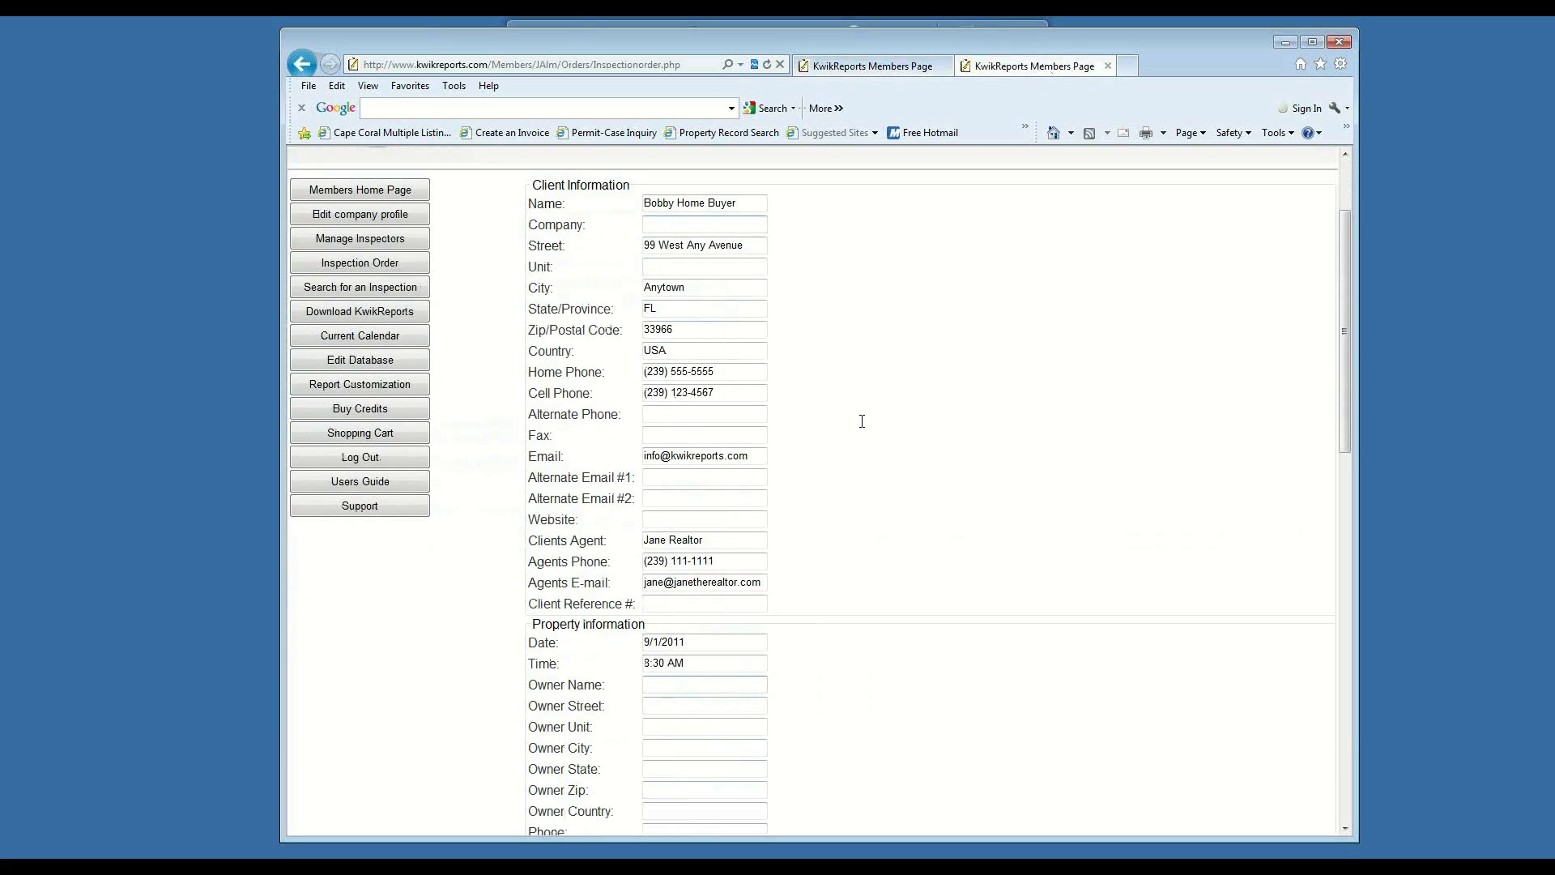
{"action": "scroll", "coordinate": [861, 421], "scroll_direction": "down", "scroll_amount": 1}
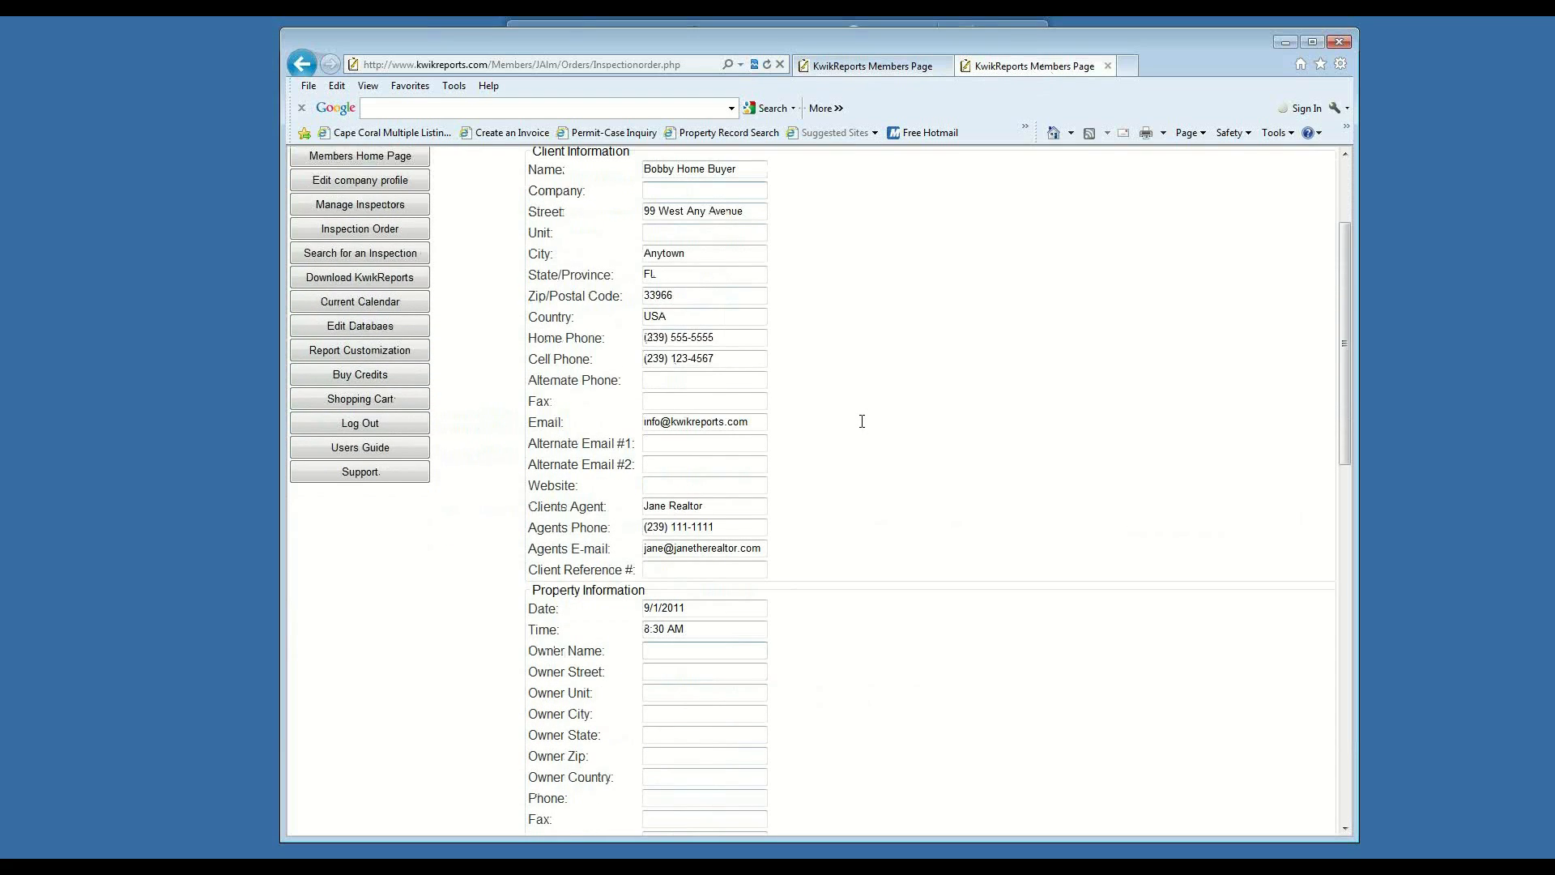
{"action": "scroll", "coordinate": [862, 422], "scroll_direction": "up", "scroll_amount": 2}
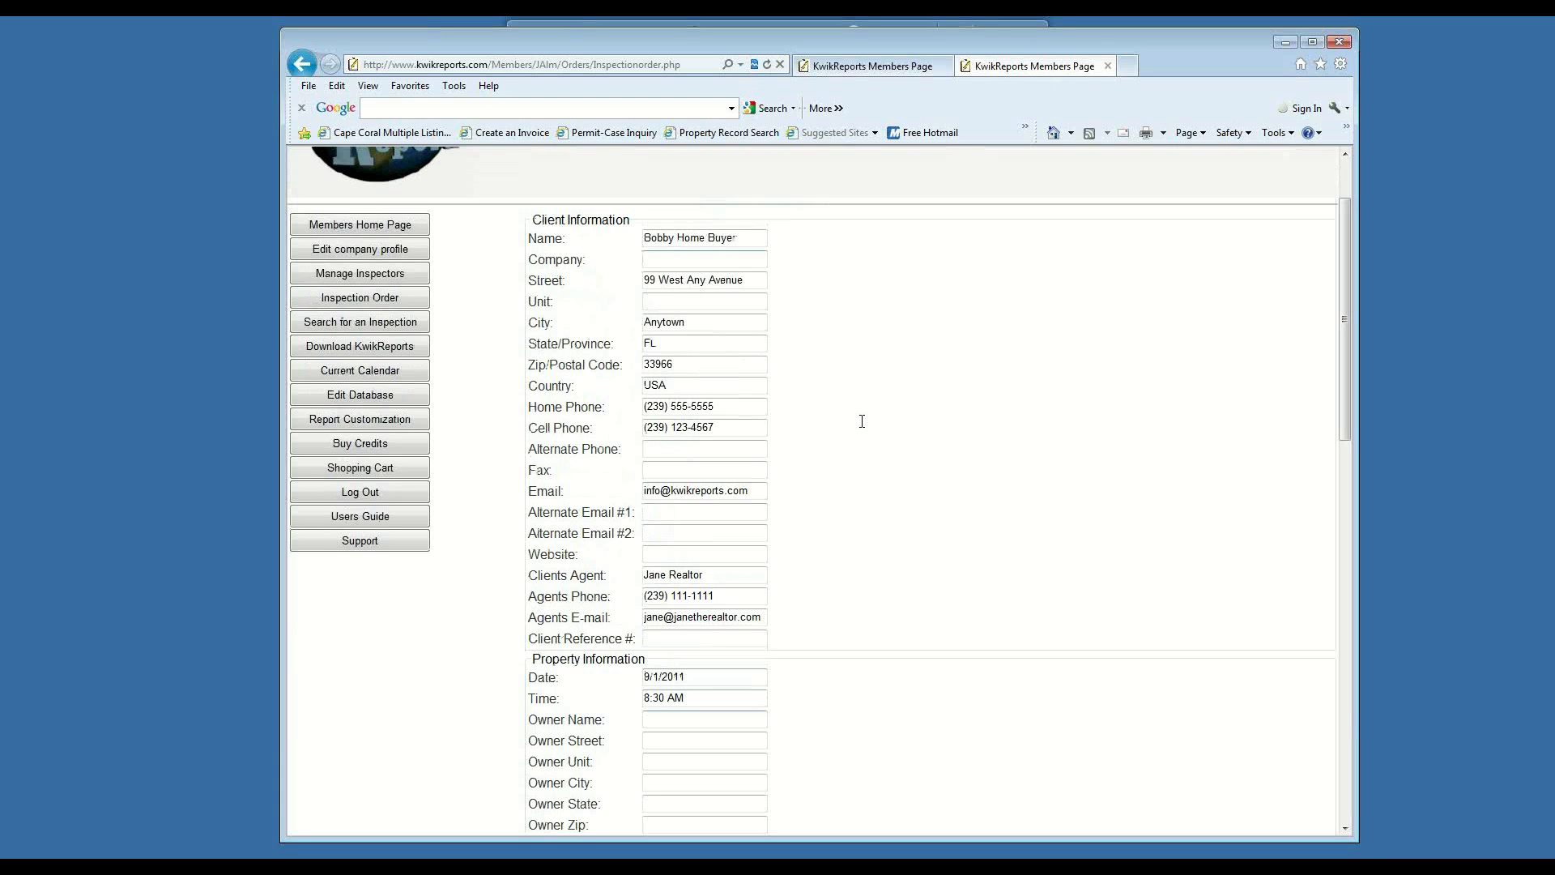
{"action": "scroll", "coordinate": [862, 421], "scroll_direction": "up", "scroll_amount": 1}
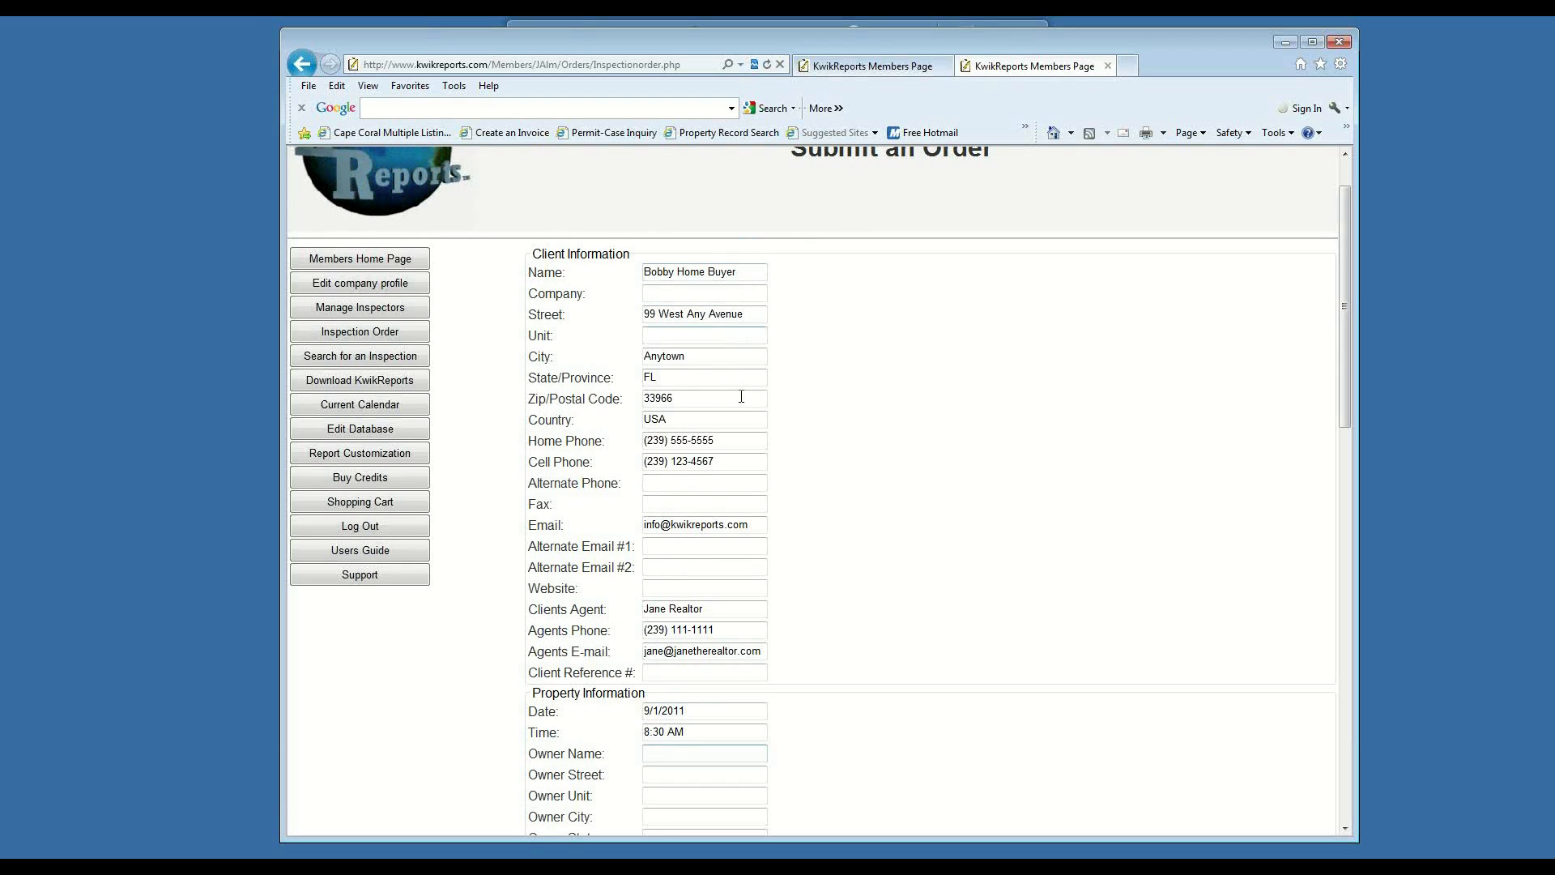
{"action": "scroll", "coordinate": [768, 484], "scroll_direction": "down", "scroll_amount": 2}
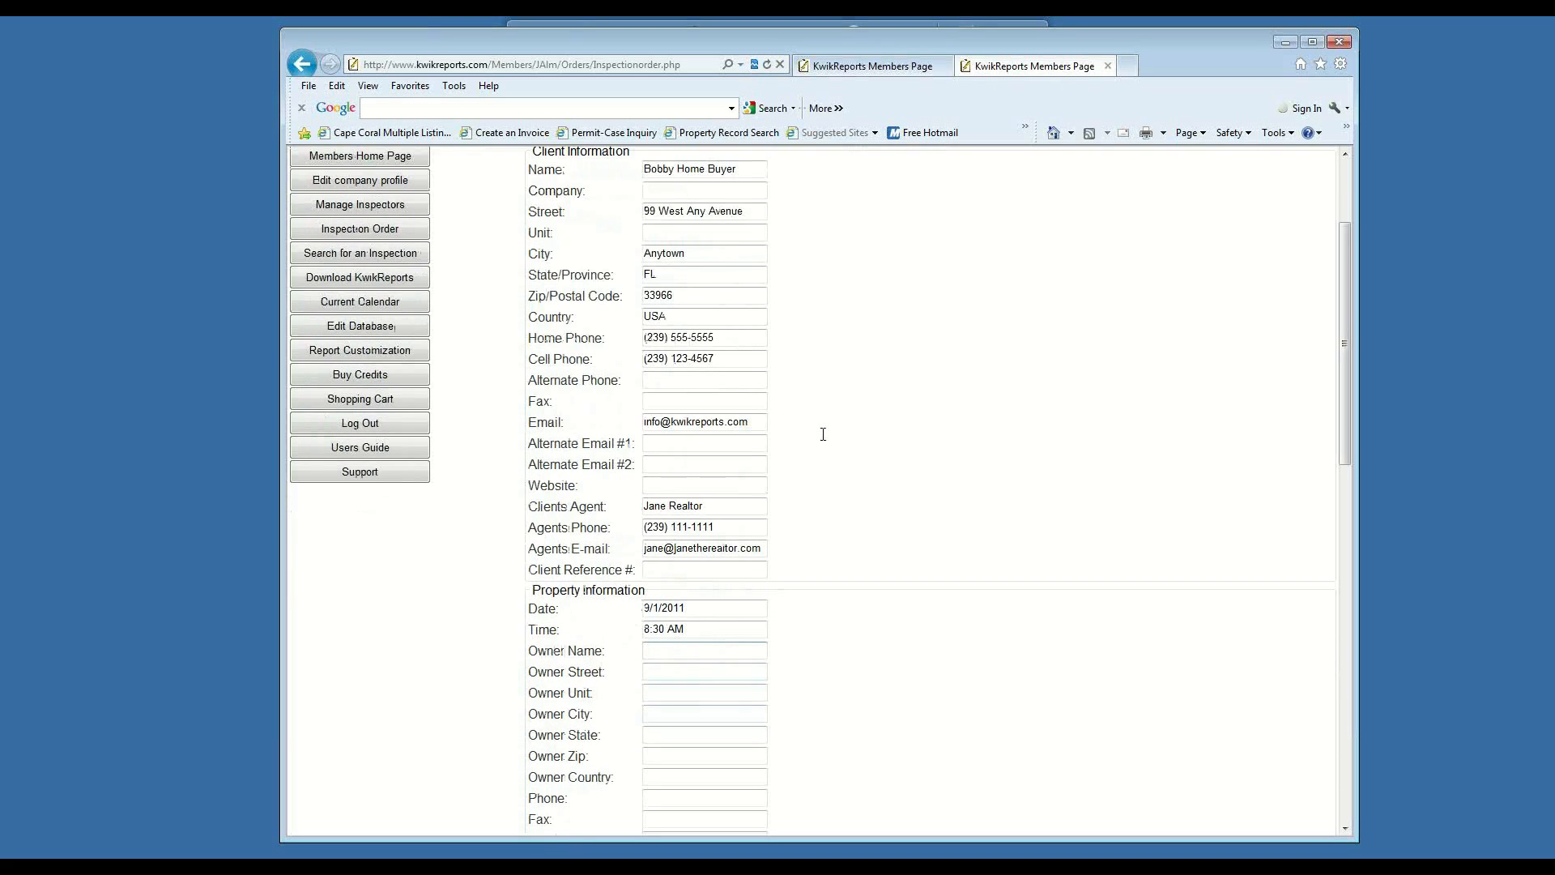
{"action": "scroll", "coordinate": [823, 436], "scroll_direction": "down", "scroll_amount": 1}
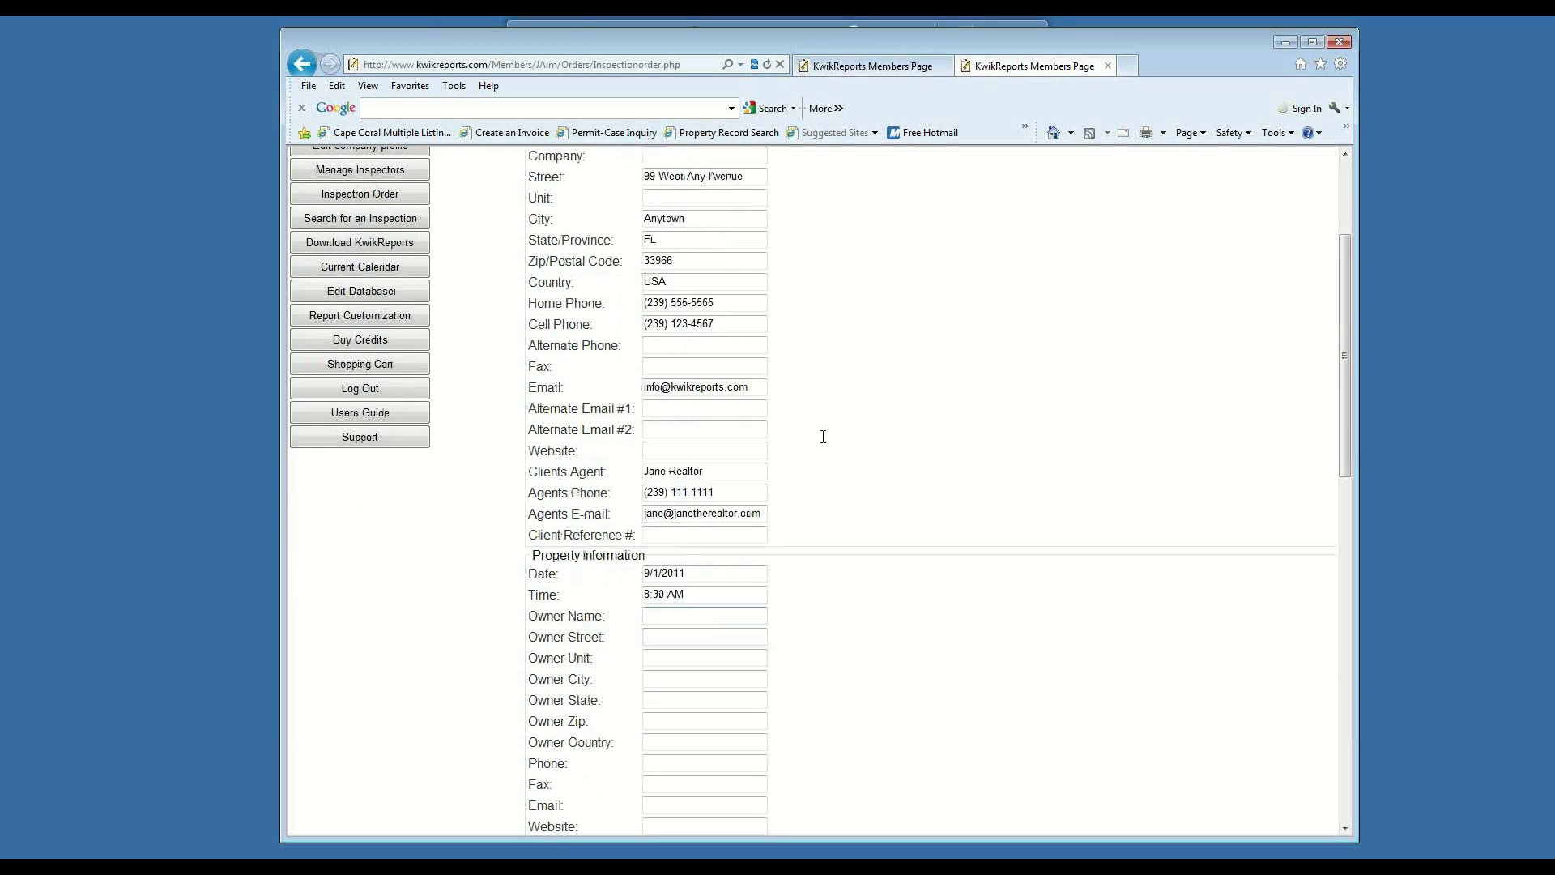
- Examine the Property Information section of the order, including the appointment date and time, owner details and site address fields
{"action": "scroll", "coordinate": [823, 438], "scroll_direction": "down", "scroll_amount": 1}
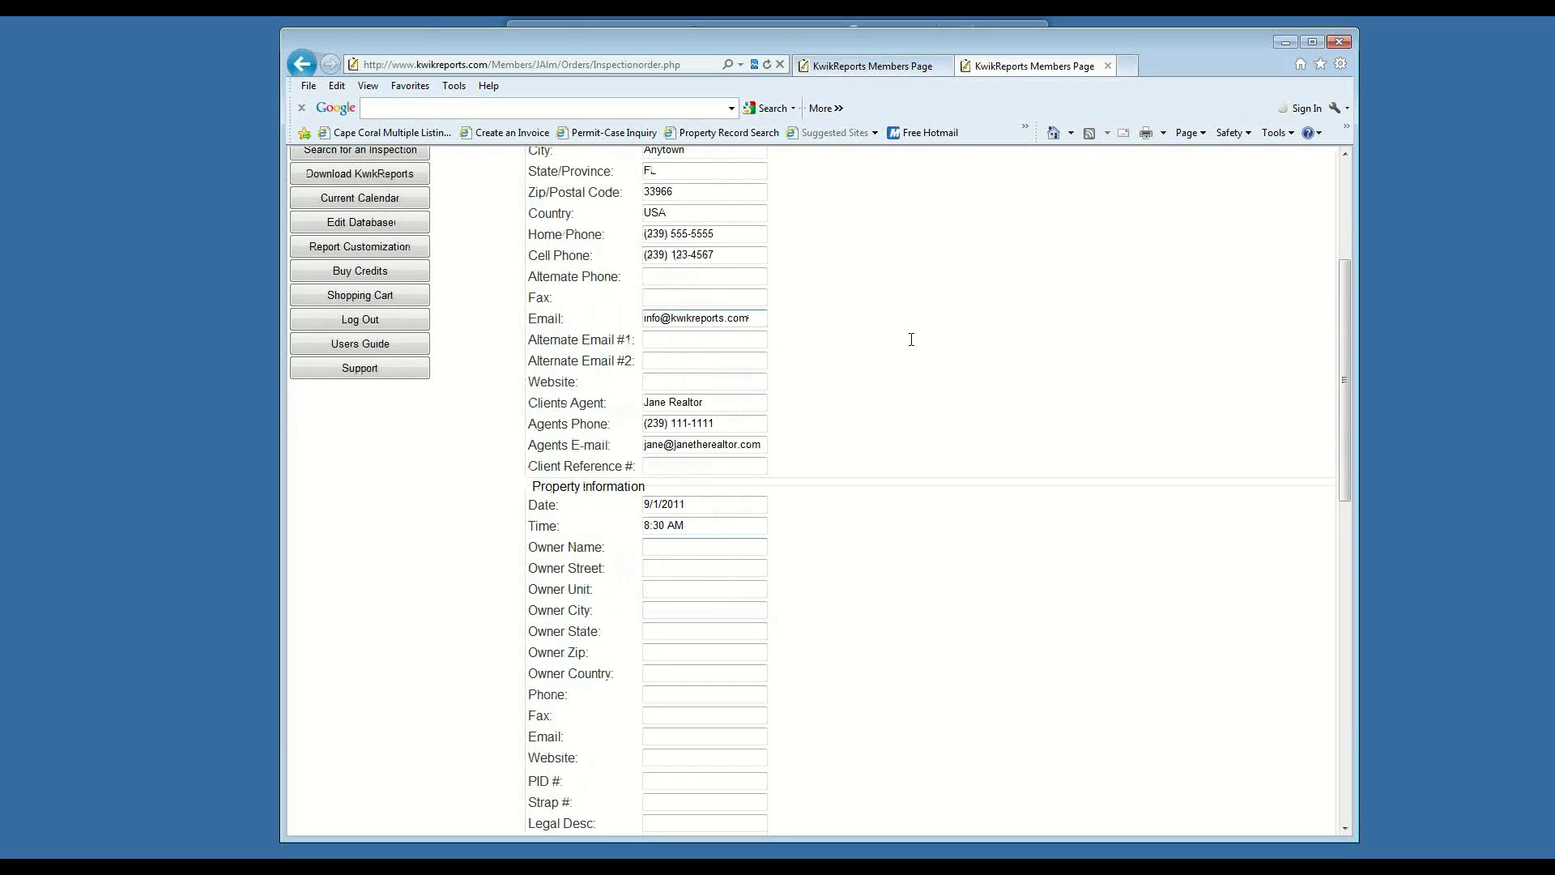
{"action": "scroll", "coordinate": [912, 339], "scroll_direction": "down", "scroll_amount": 1}
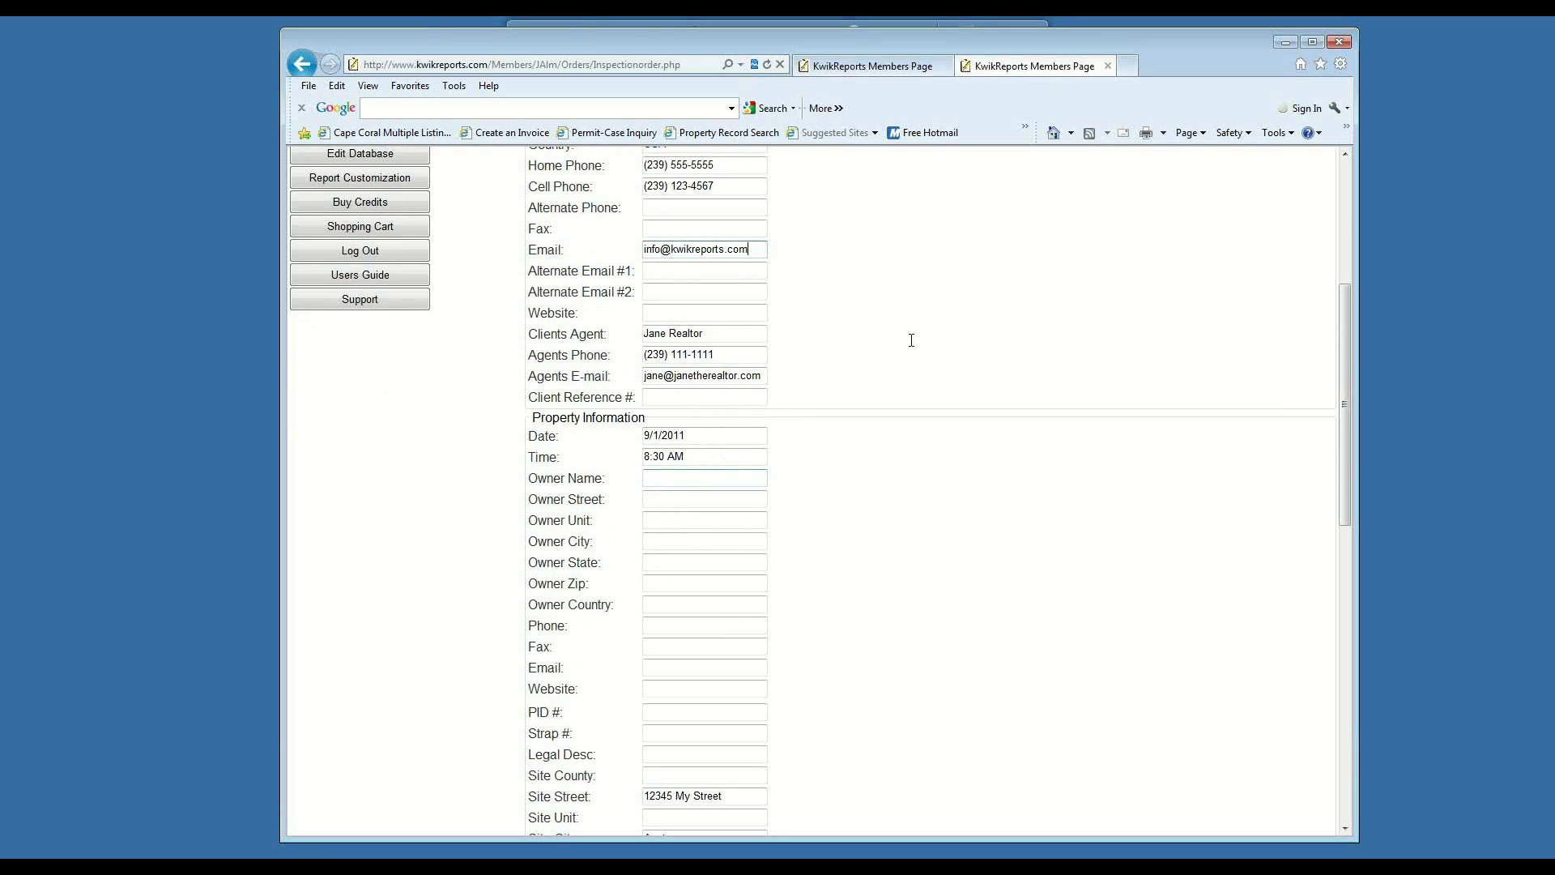
{"action": "scroll", "coordinate": [911, 339], "scroll_direction": "down", "scroll_amount": 1}
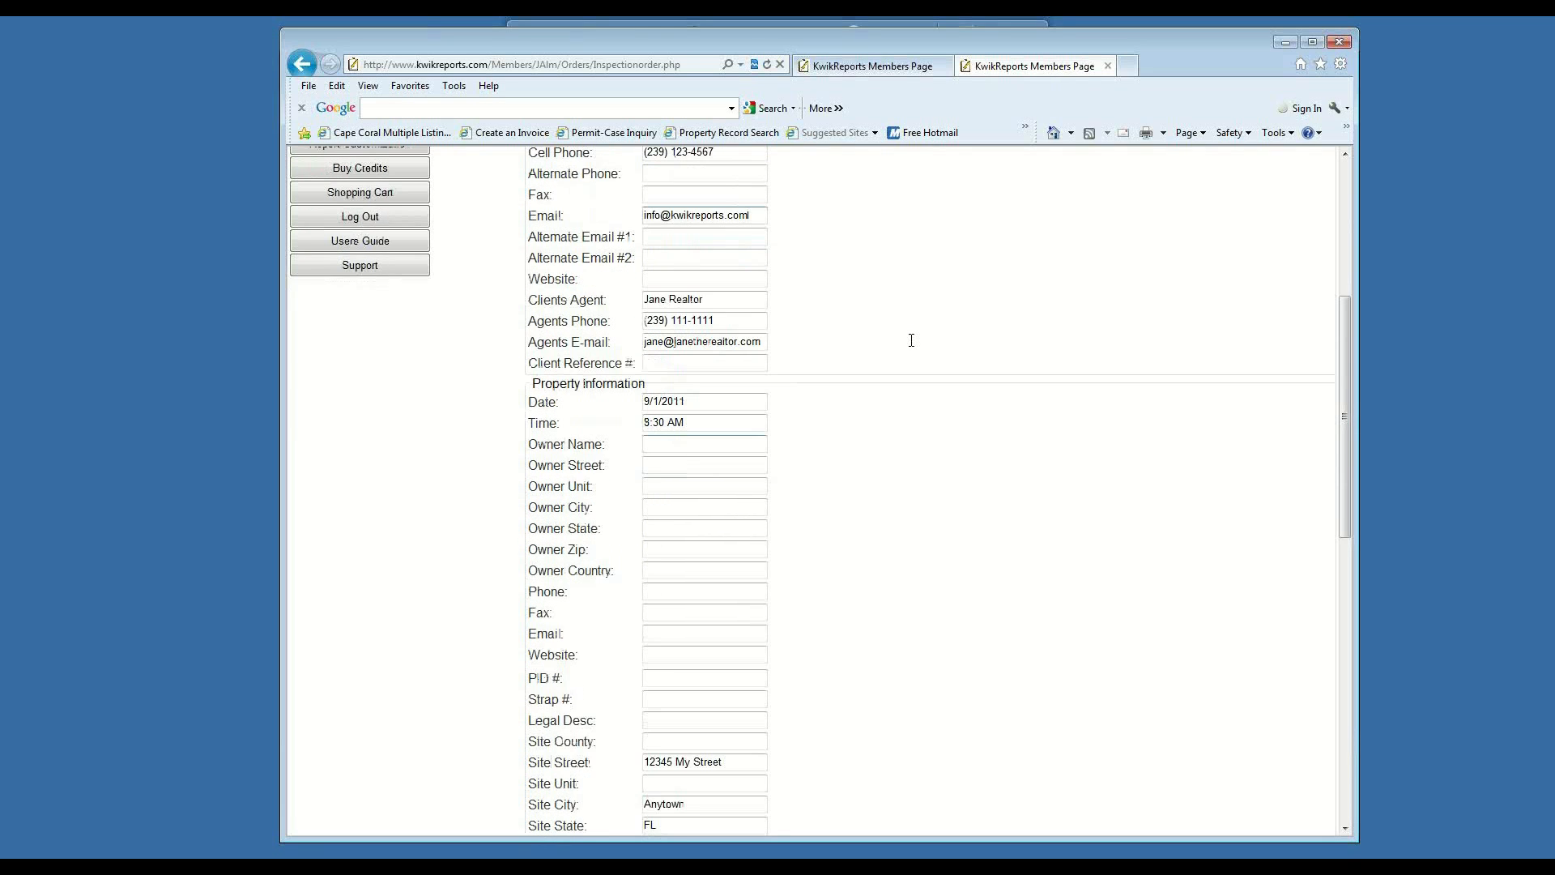
{"action": "scroll", "coordinate": [912, 340], "scroll_direction": "down", "scroll_amount": 1}
{"action": "scroll", "coordinate": [911, 340], "scroll_direction": "down", "scroll_amount": 2}
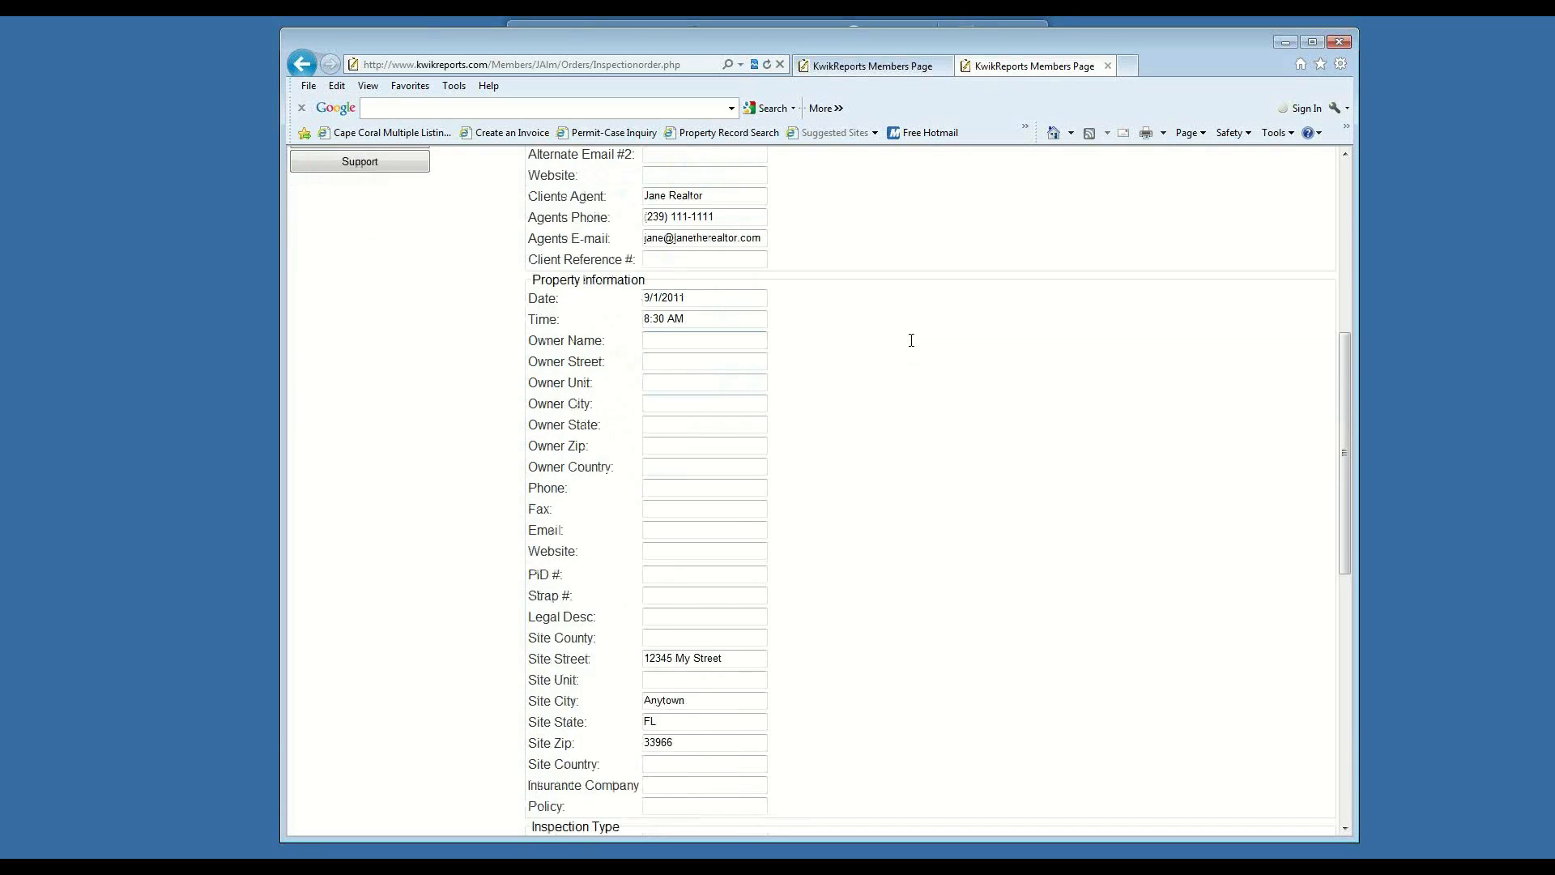
{"action": "scroll", "coordinate": [911, 339], "scroll_direction": "up", "scroll_amount": 2}
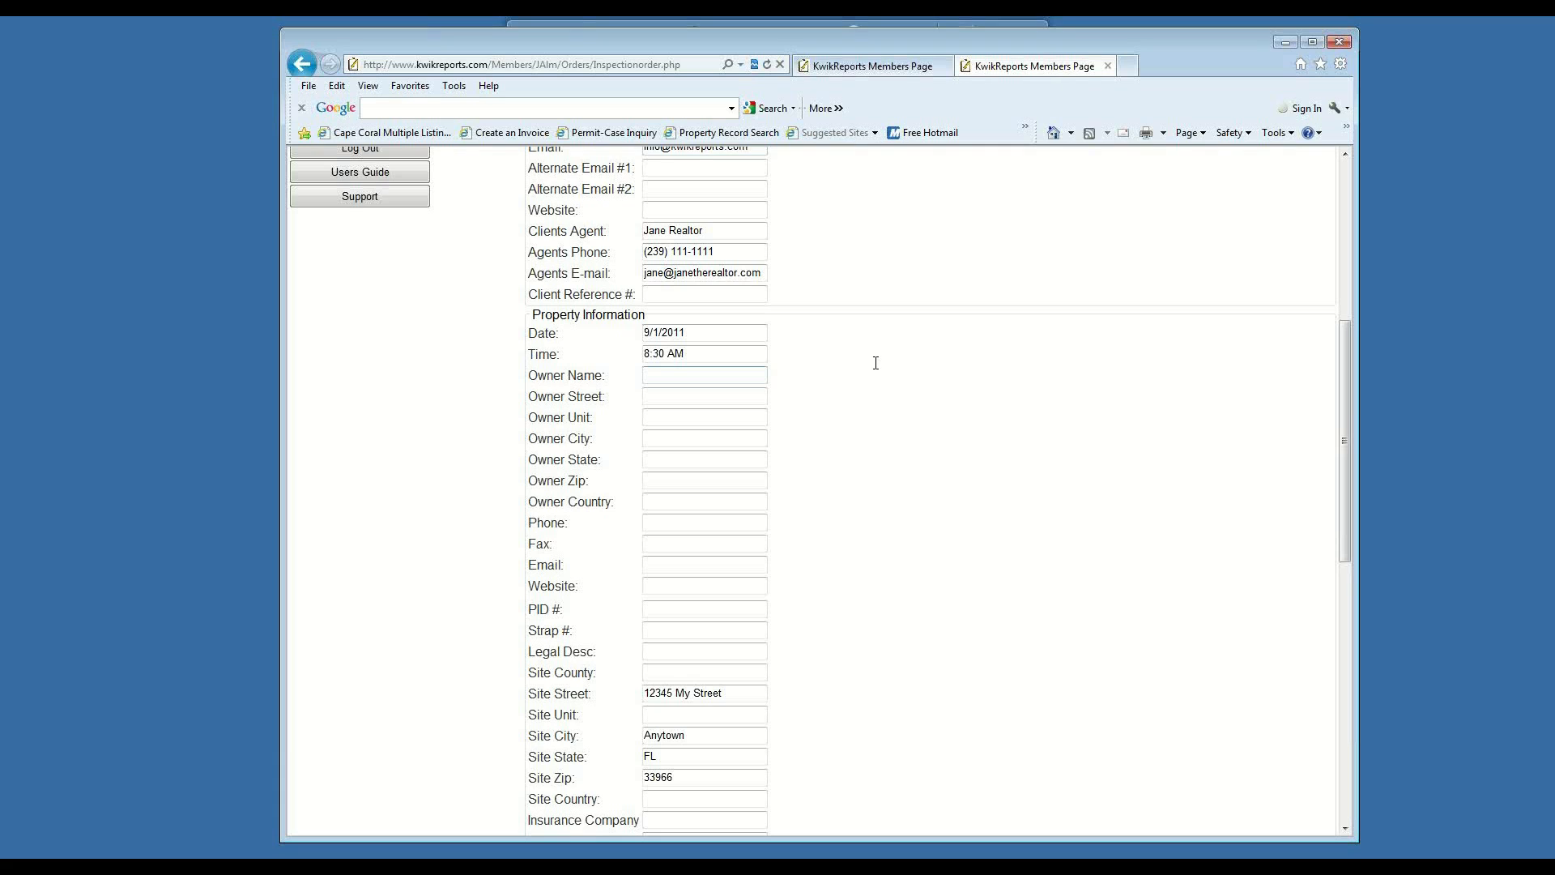
{"action": "scroll", "coordinate": [876, 363], "scroll_direction": "down", "scroll_amount": 1}
{"action": "scroll", "coordinate": [876, 363], "scroll_direction": "down", "scroll_amount": 1}
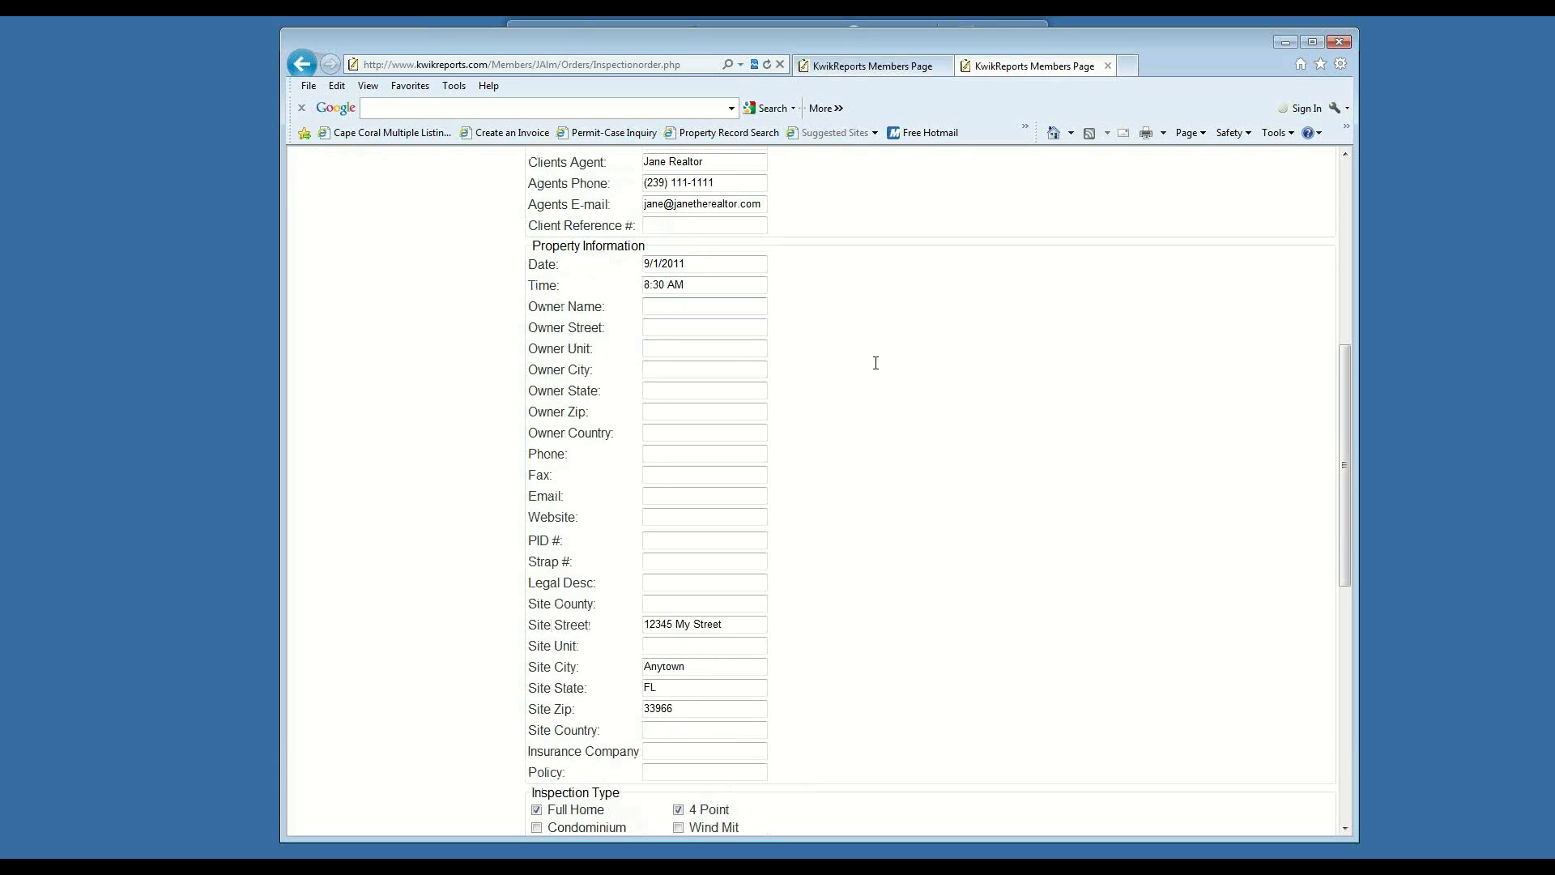
{"action": "scroll", "coordinate": [875, 363], "scroll_direction": "down", "scroll_amount": 1}
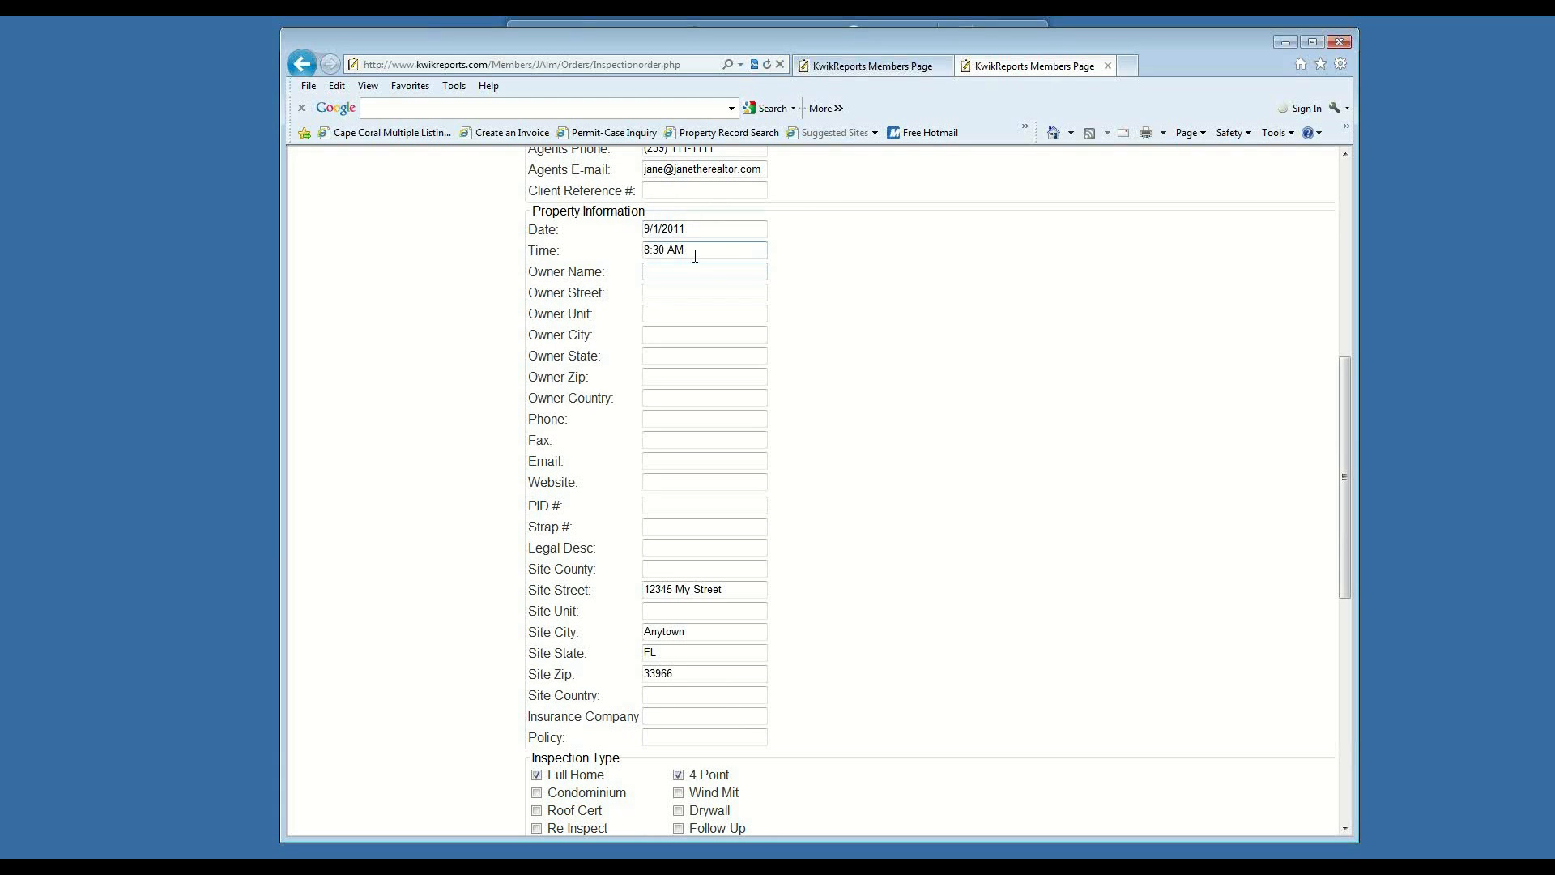
{"action": "scroll", "coordinate": [779, 458], "scroll_direction": "down", "scroll_amount": 3}
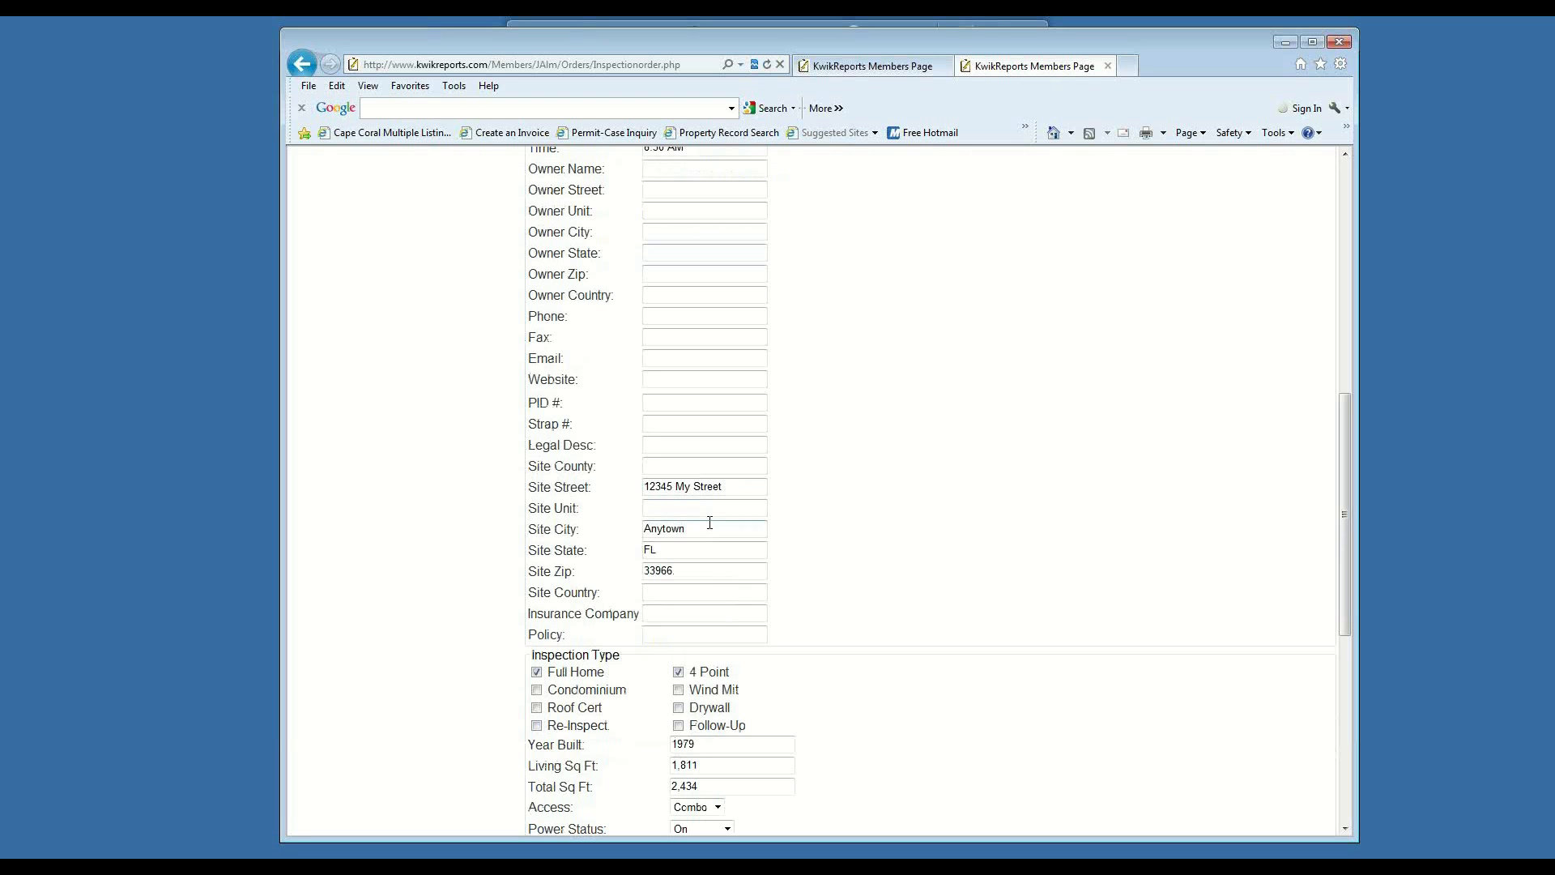
- Examine the order's Inspection Type choices and the year built and square footage fields
{"action": "scroll", "coordinate": [701, 564], "scroll_direction": "down", "scroll_amount": 5}
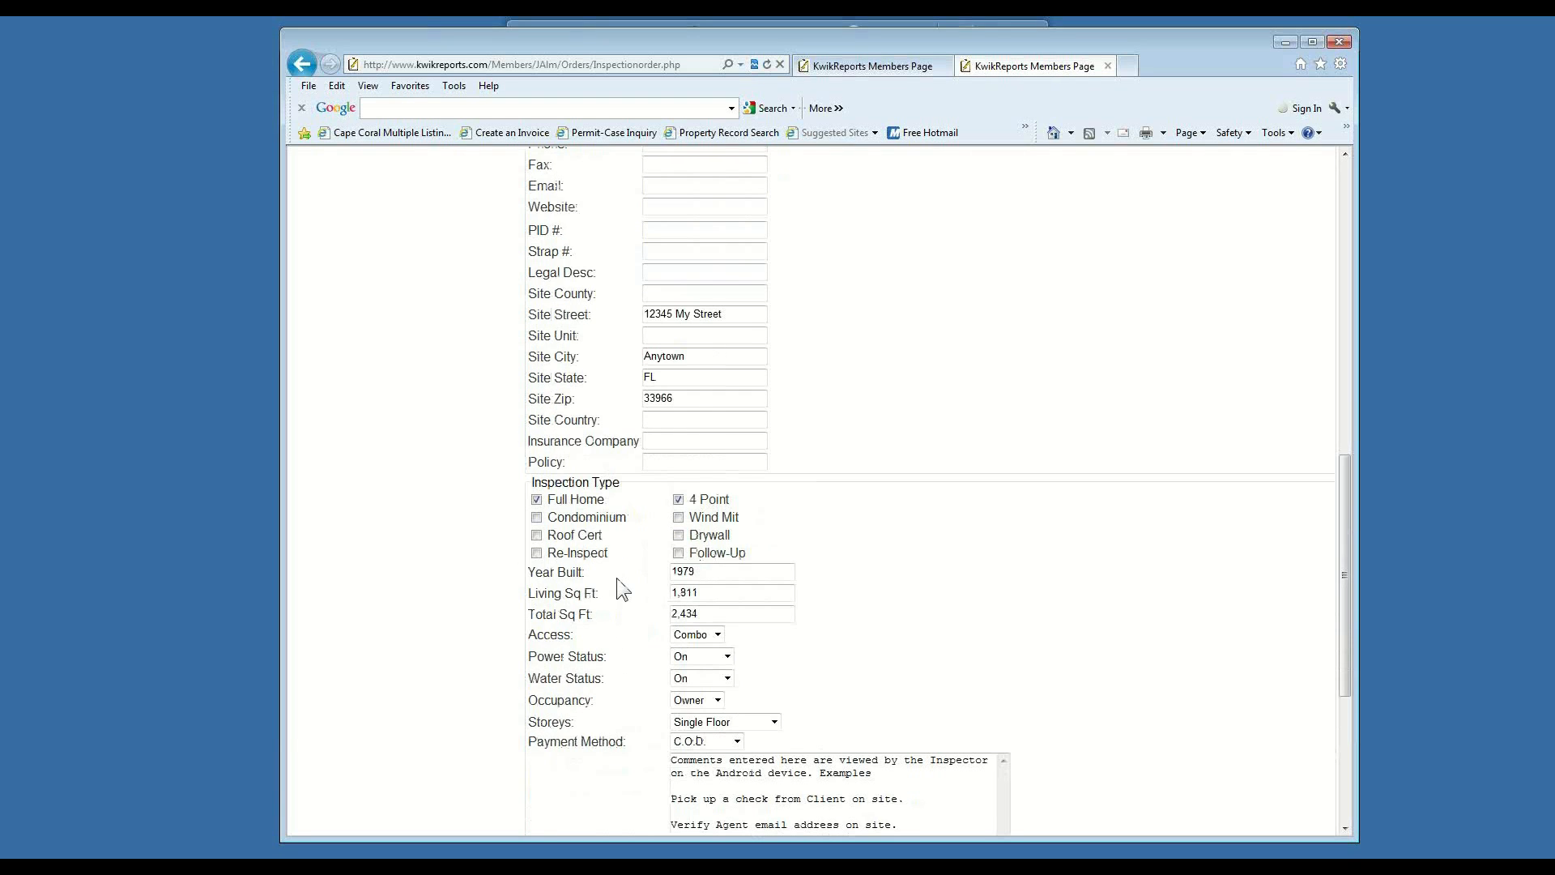
{"action": "scroll", "coordinate": [619, 587], "scroll_direction": "down", "scroll_amount": 1}
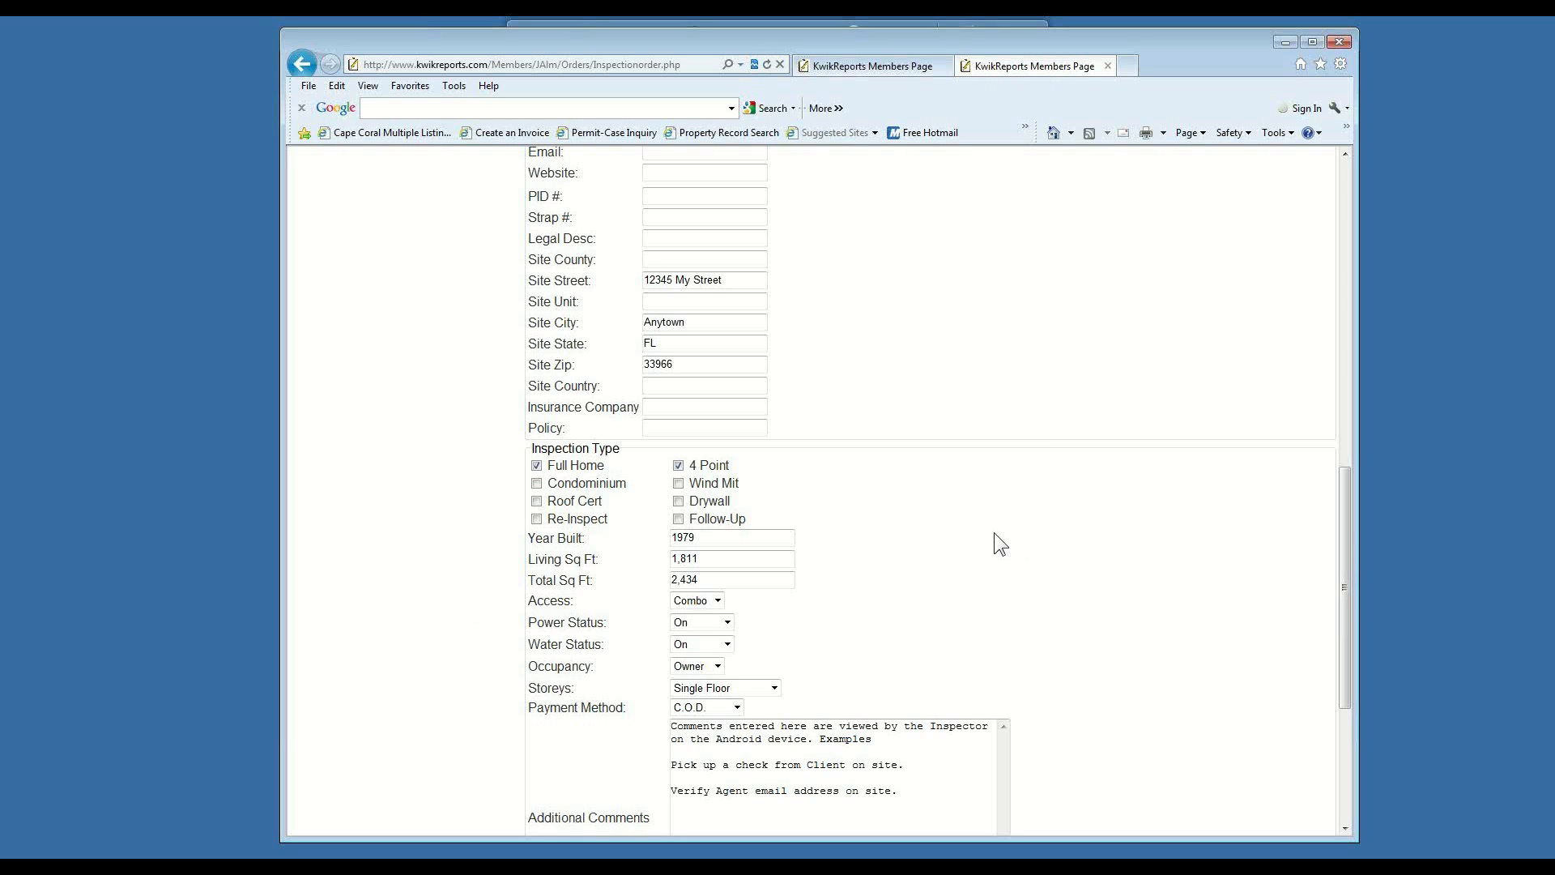
{"action": "left_click", "coordinate": [765, 540]}
{"action": "scroll", "coordinate": [937, 568], "scroll_direction": "down", "scroll_amount": 3}
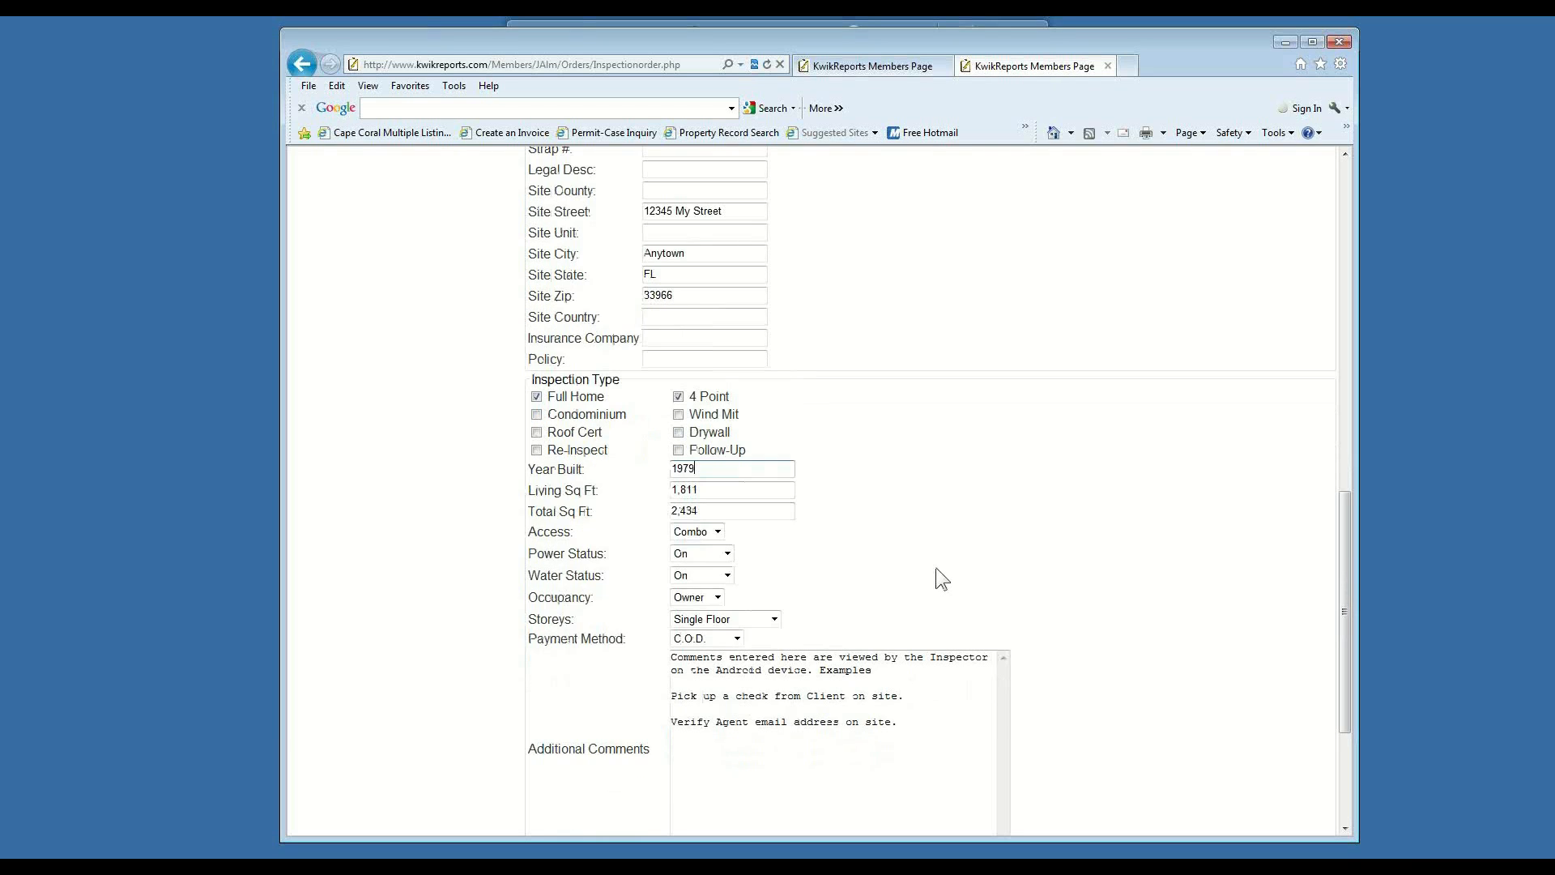
{"action": "scroll", "coordinate": [937, 569], "scroll_direction": "down", "scroll_amount": 1}
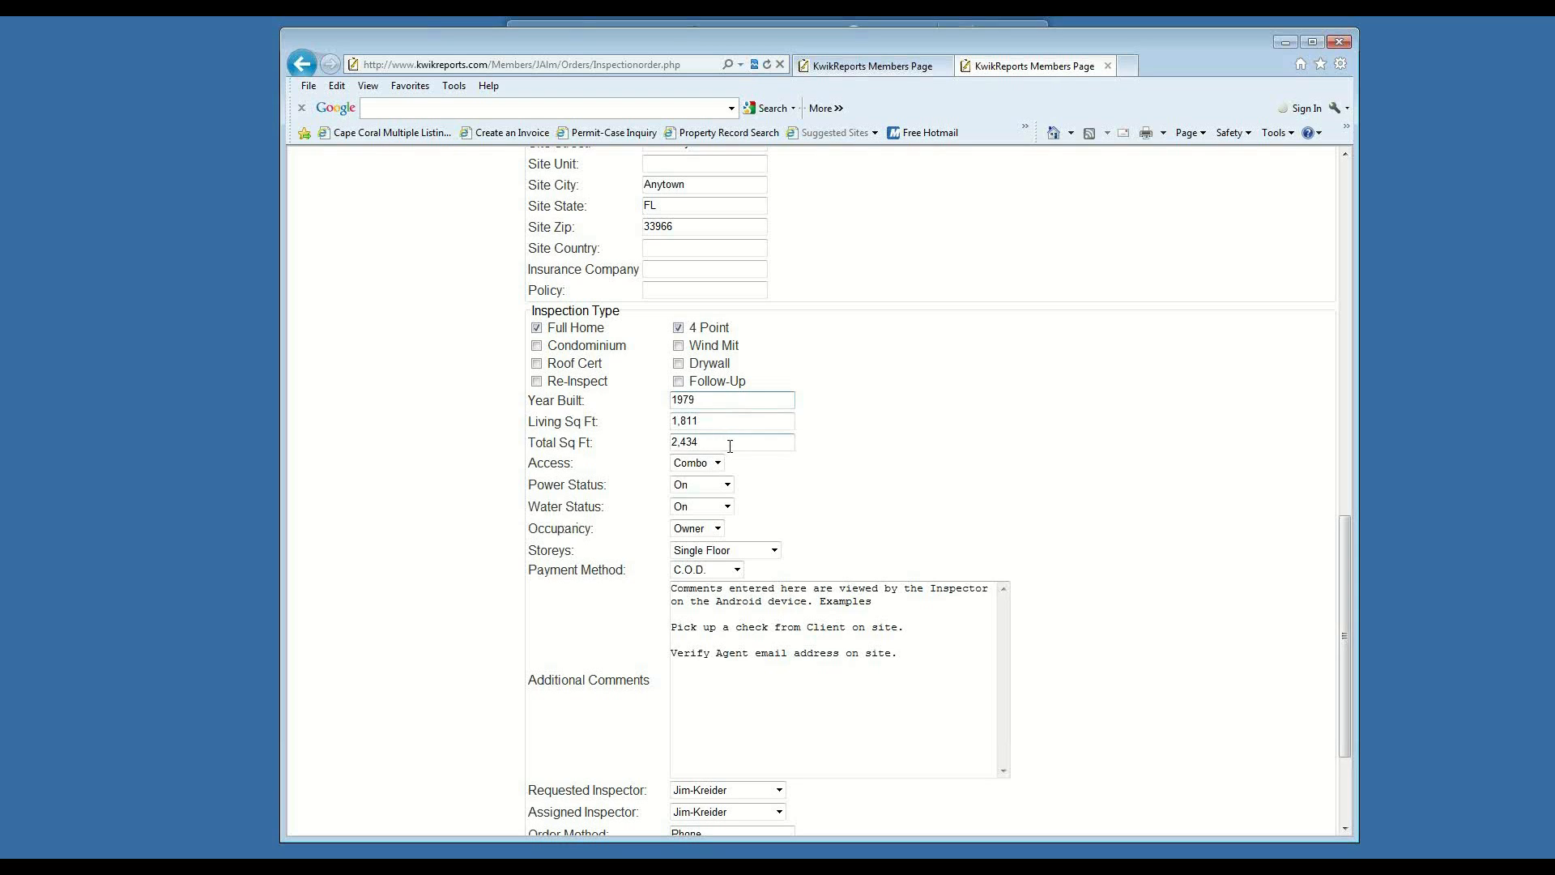
{"action": "scroll", "coordinate": [852, 492], "scroll_direction": "down", "scroll_amount": 2}
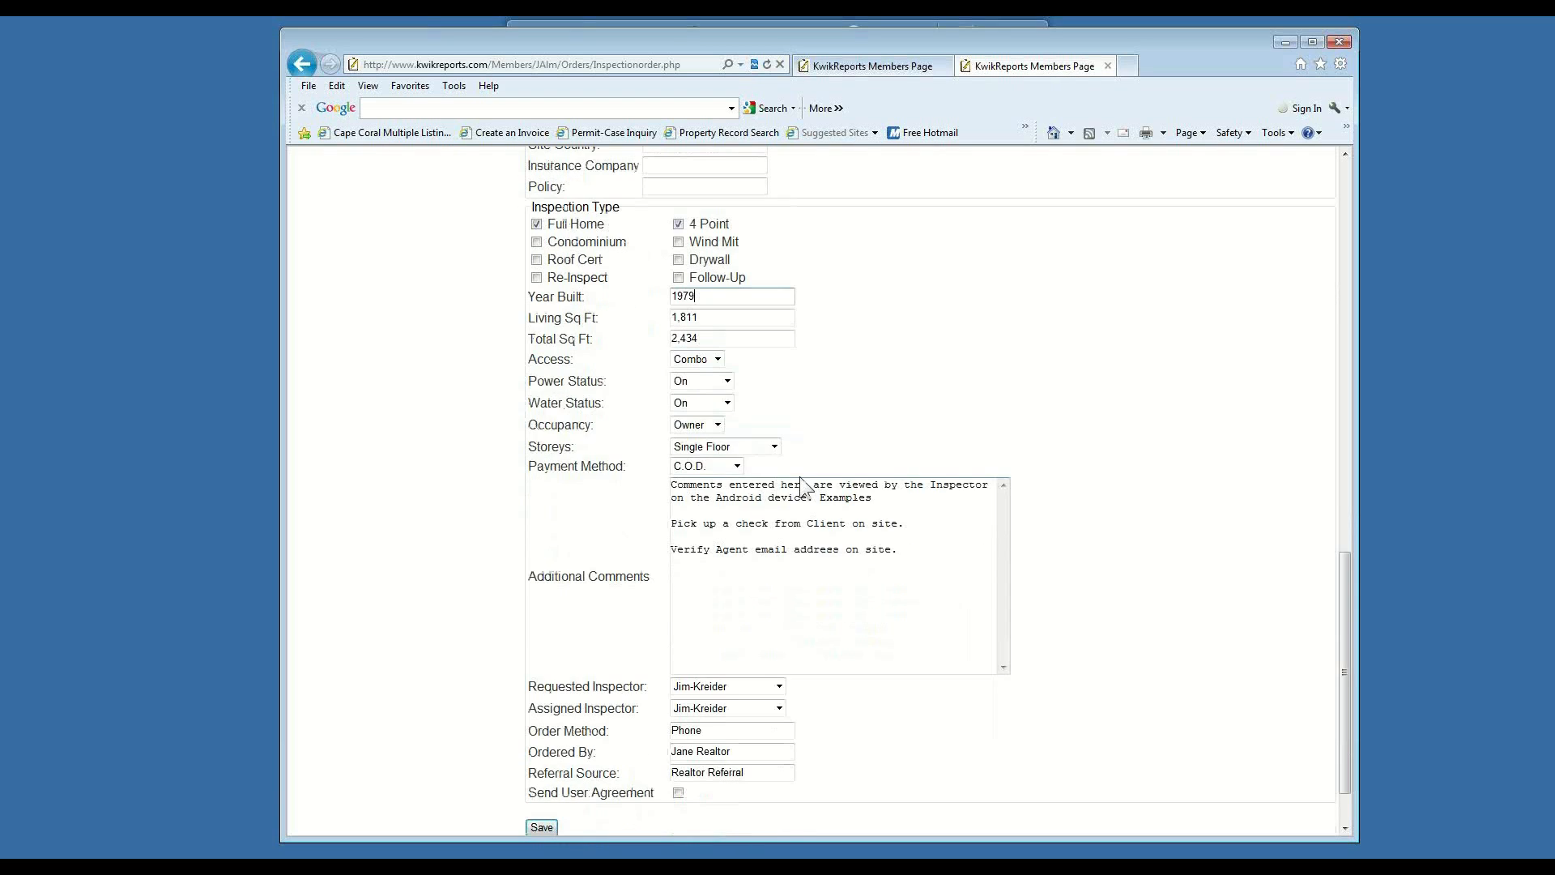
- Set the property's Access to Gated, with Power Status and Water Status both On
{"action": "left_click", "coordinate": [717, 360]}
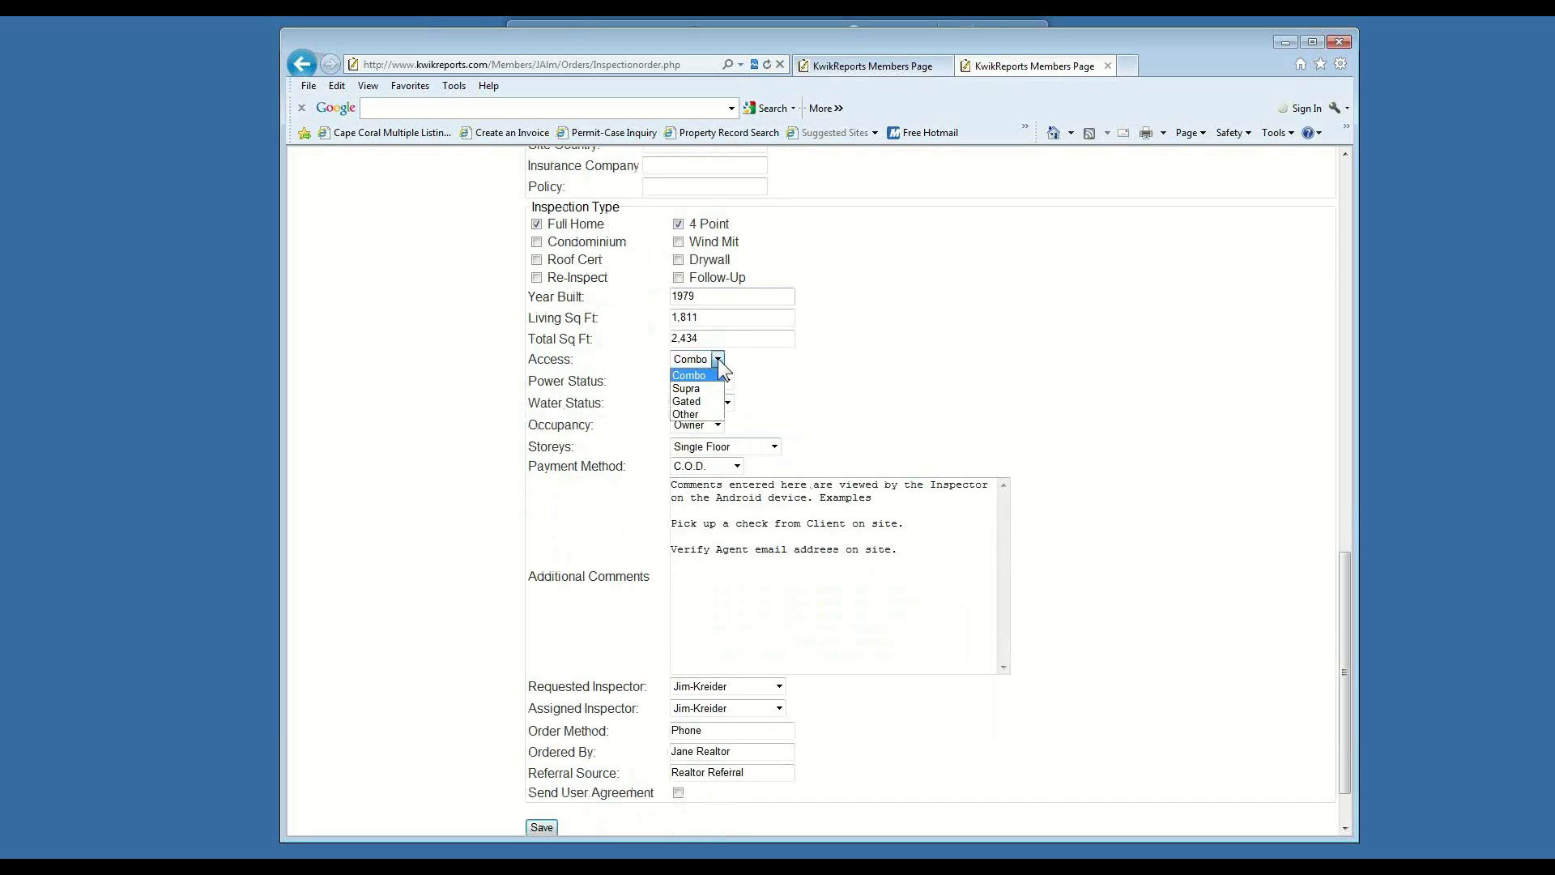
{"action": "left_click", "coordinate": [702, 401]}
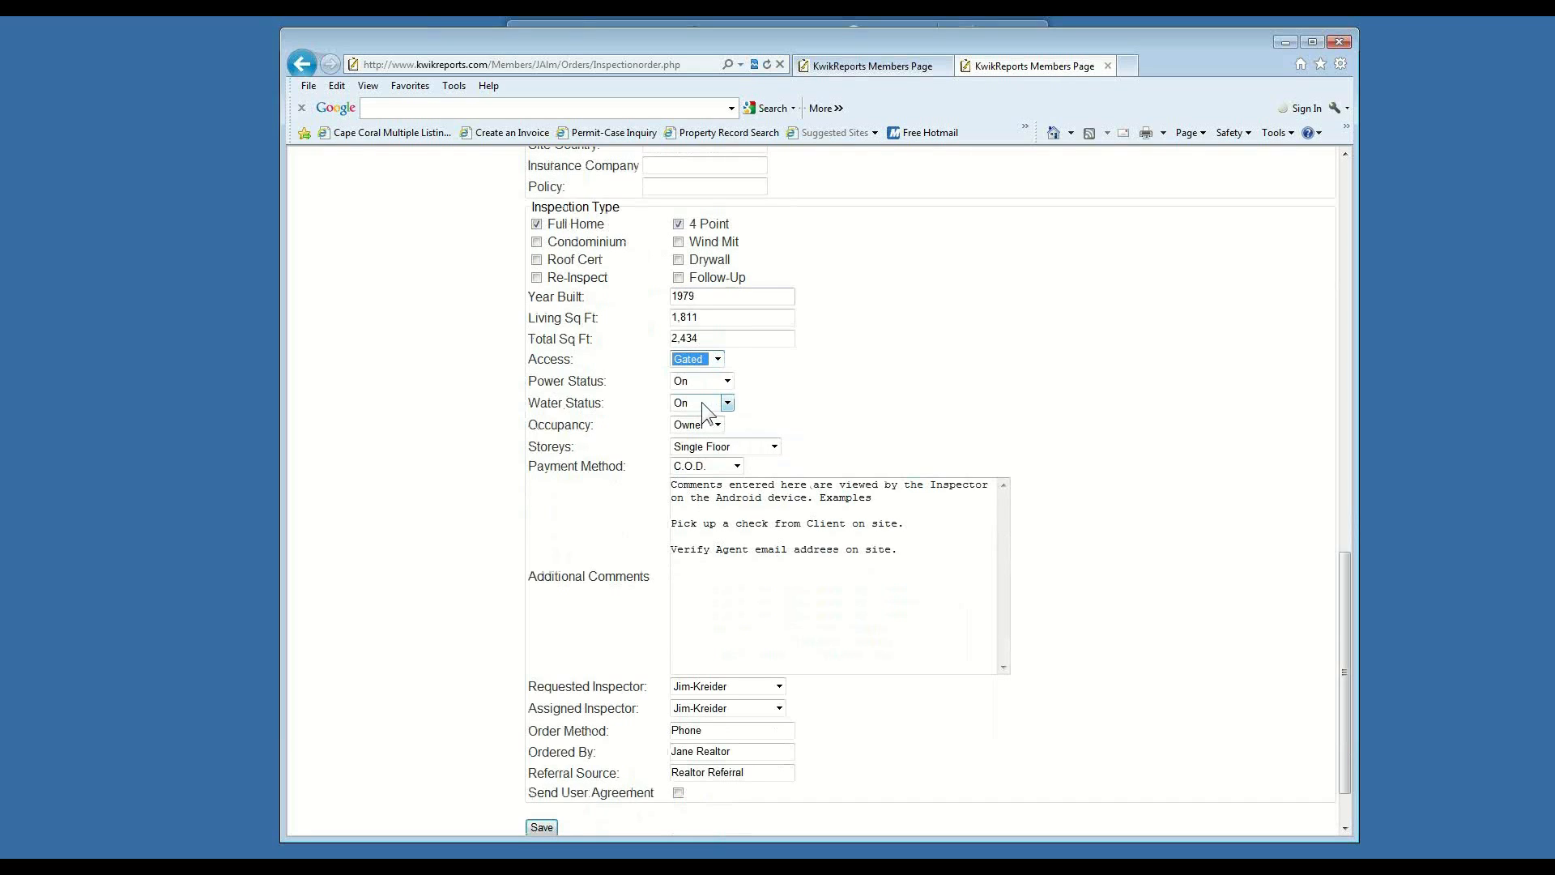
{"action": "left_click", "coordinate": [728, 380]}
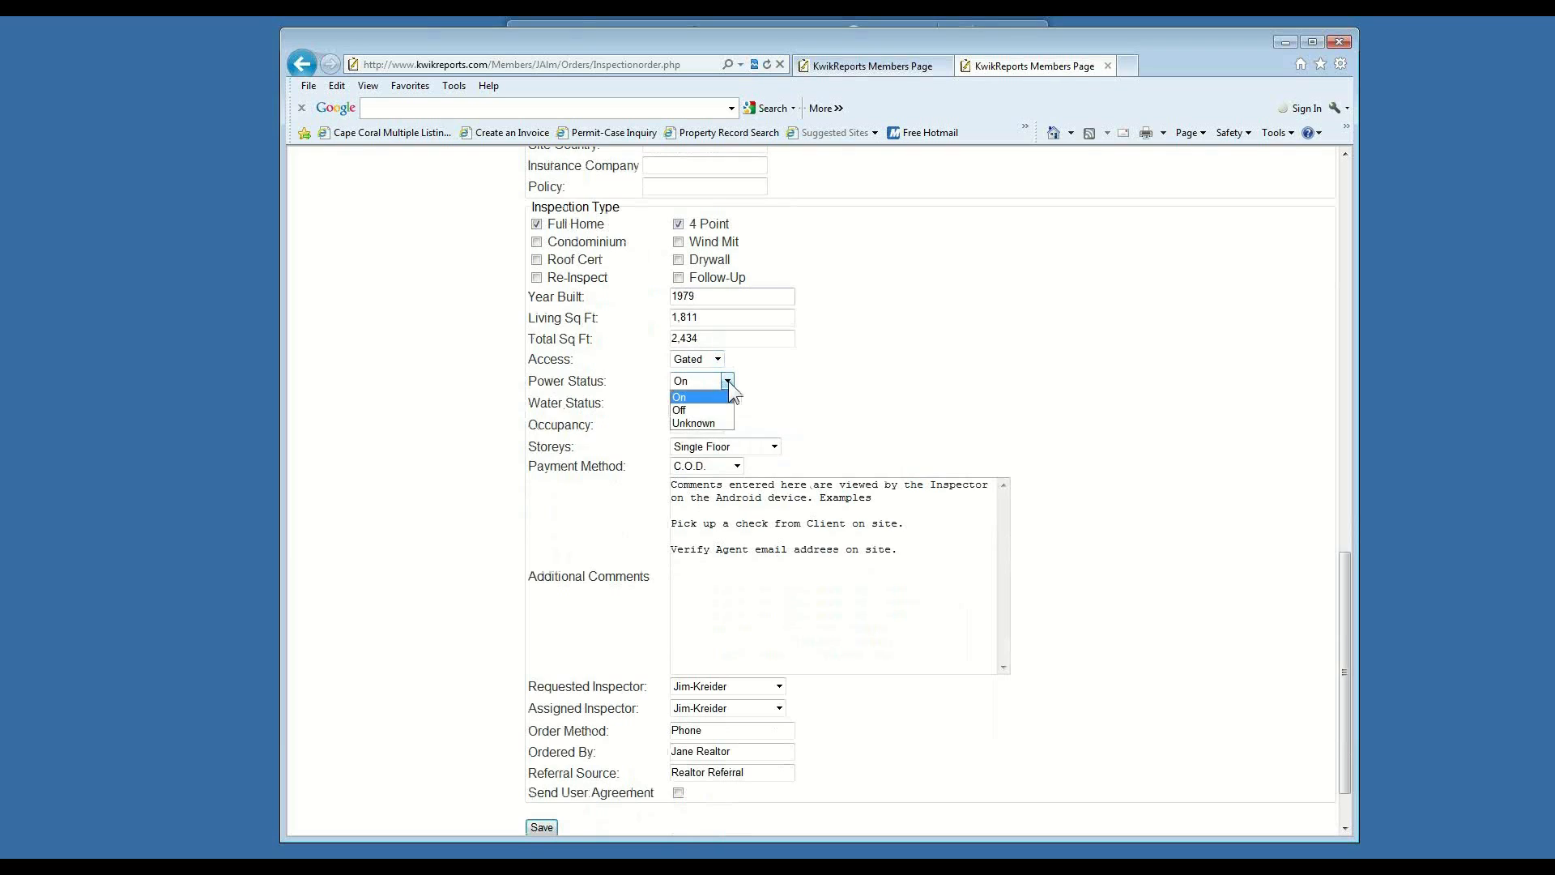
{"action": "left_click", "coordinate": [727, 381]}
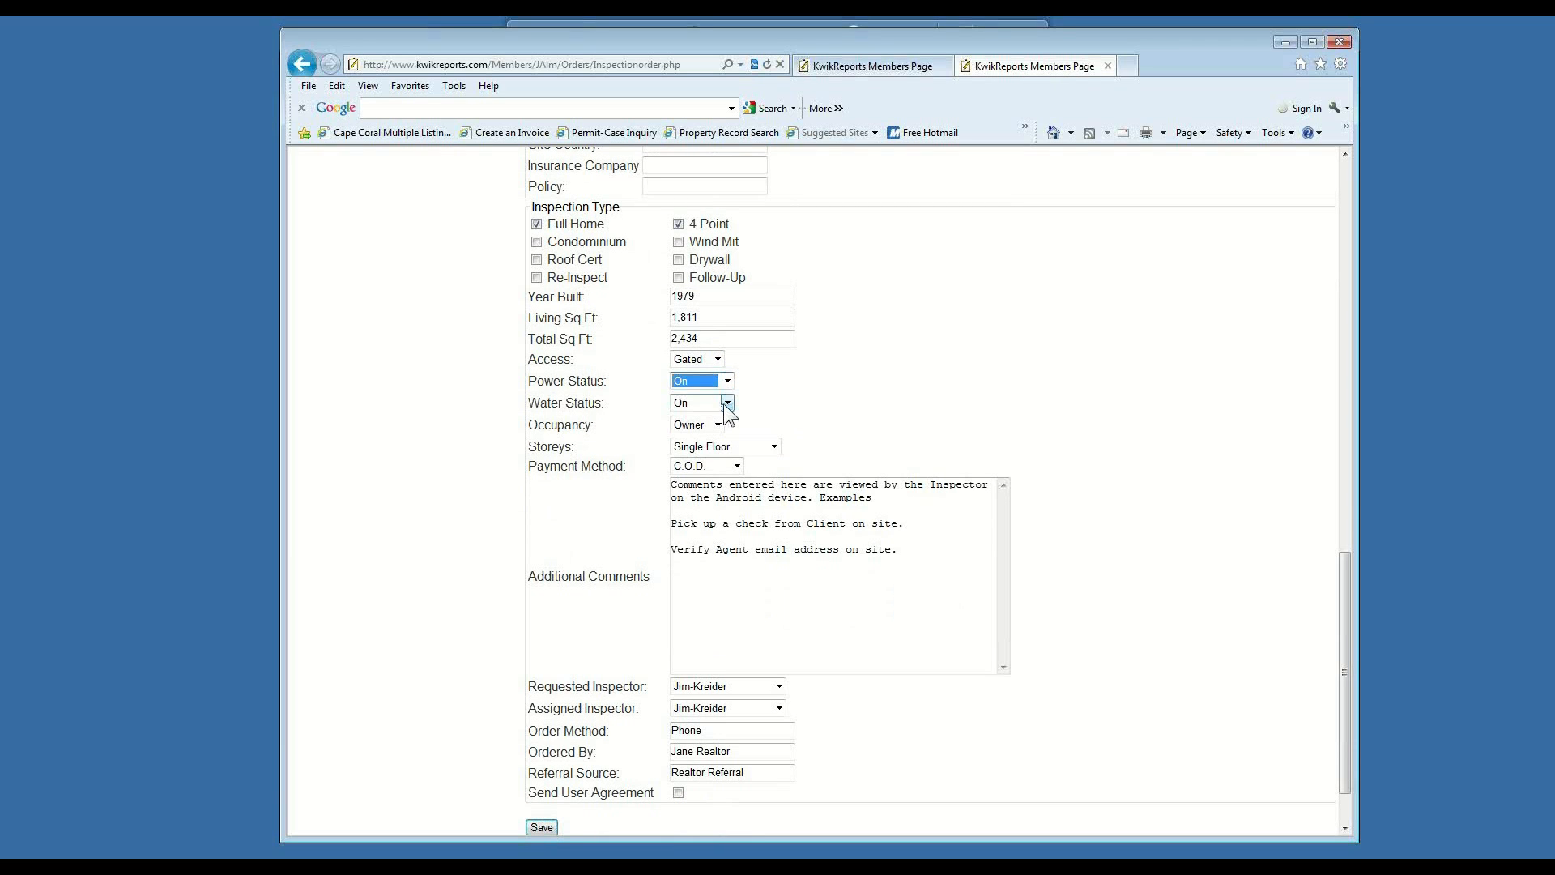
{"action": "left_click", "coordinate": [726, 404]}
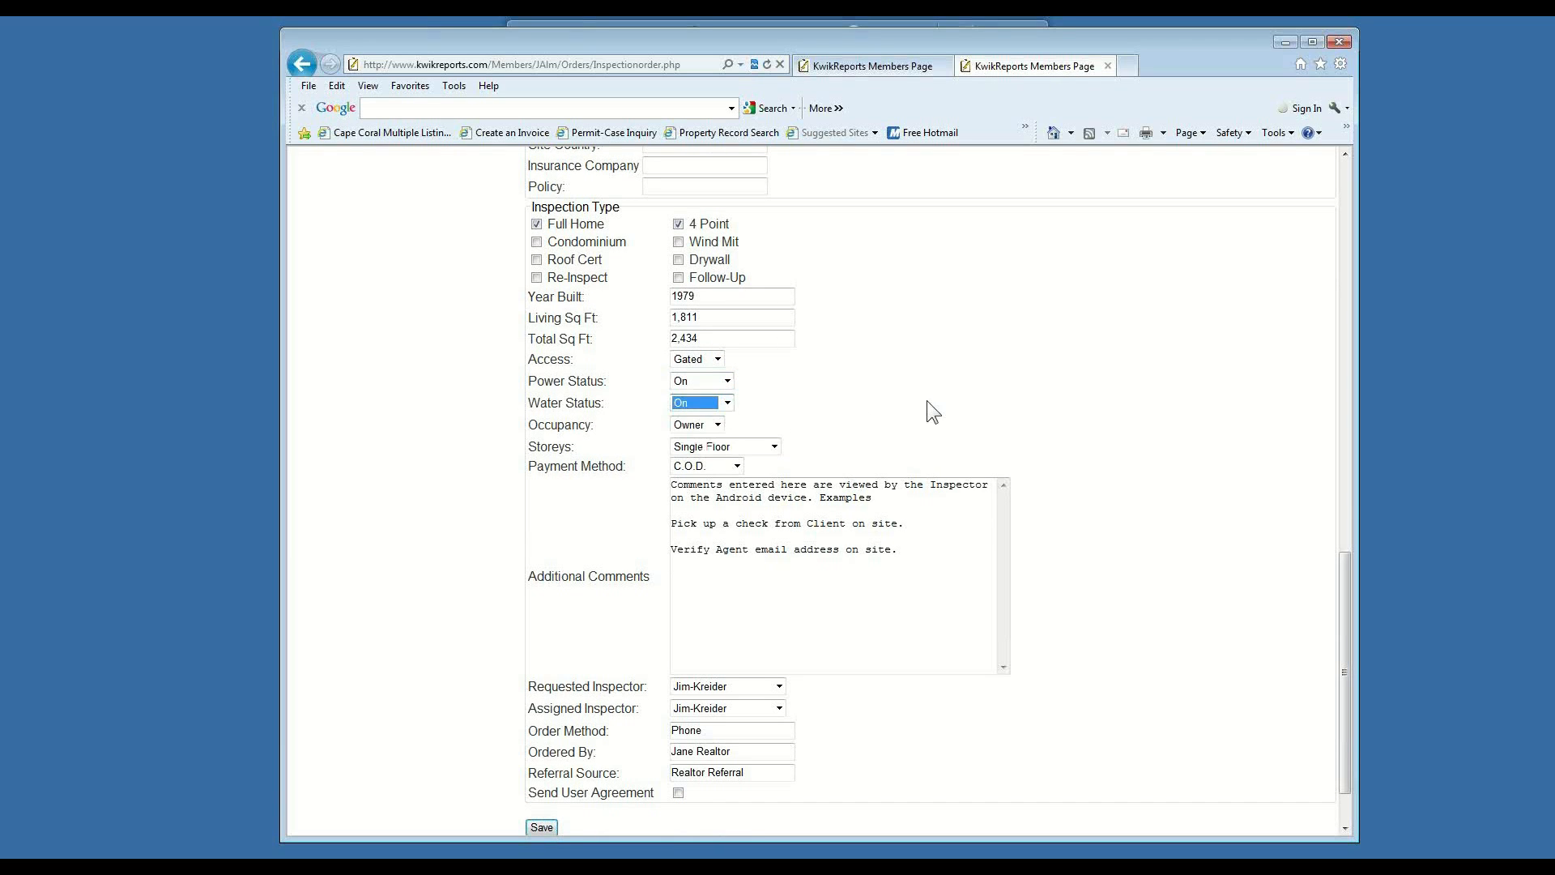
{"action": "left_click", "coordinate": [1052, 399]}
- Set the property's Occupancy to Vacant and Storeys to Single Floor
{"action": "scroll", "coordinate": [1178, 414], "scroll_direction": "down", "scroll_amount": 2}
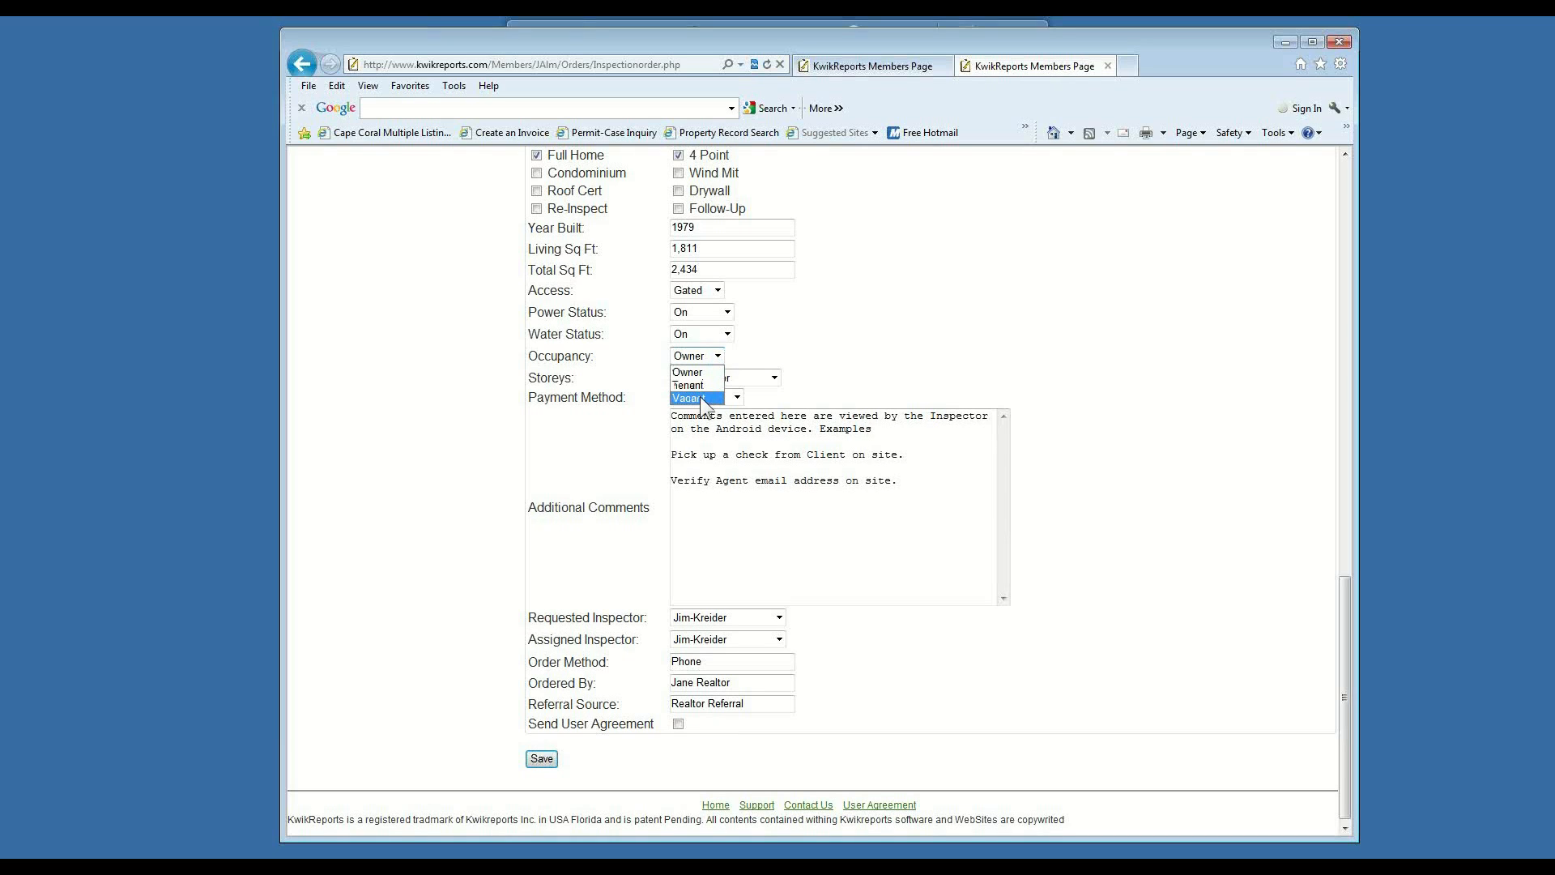
{"action": "left_click", "coordinate": [901, 355]}
{"action": "scroll", "coordinate": [944, 352], "scroll_direction": "down", "scroll_amount": 1}
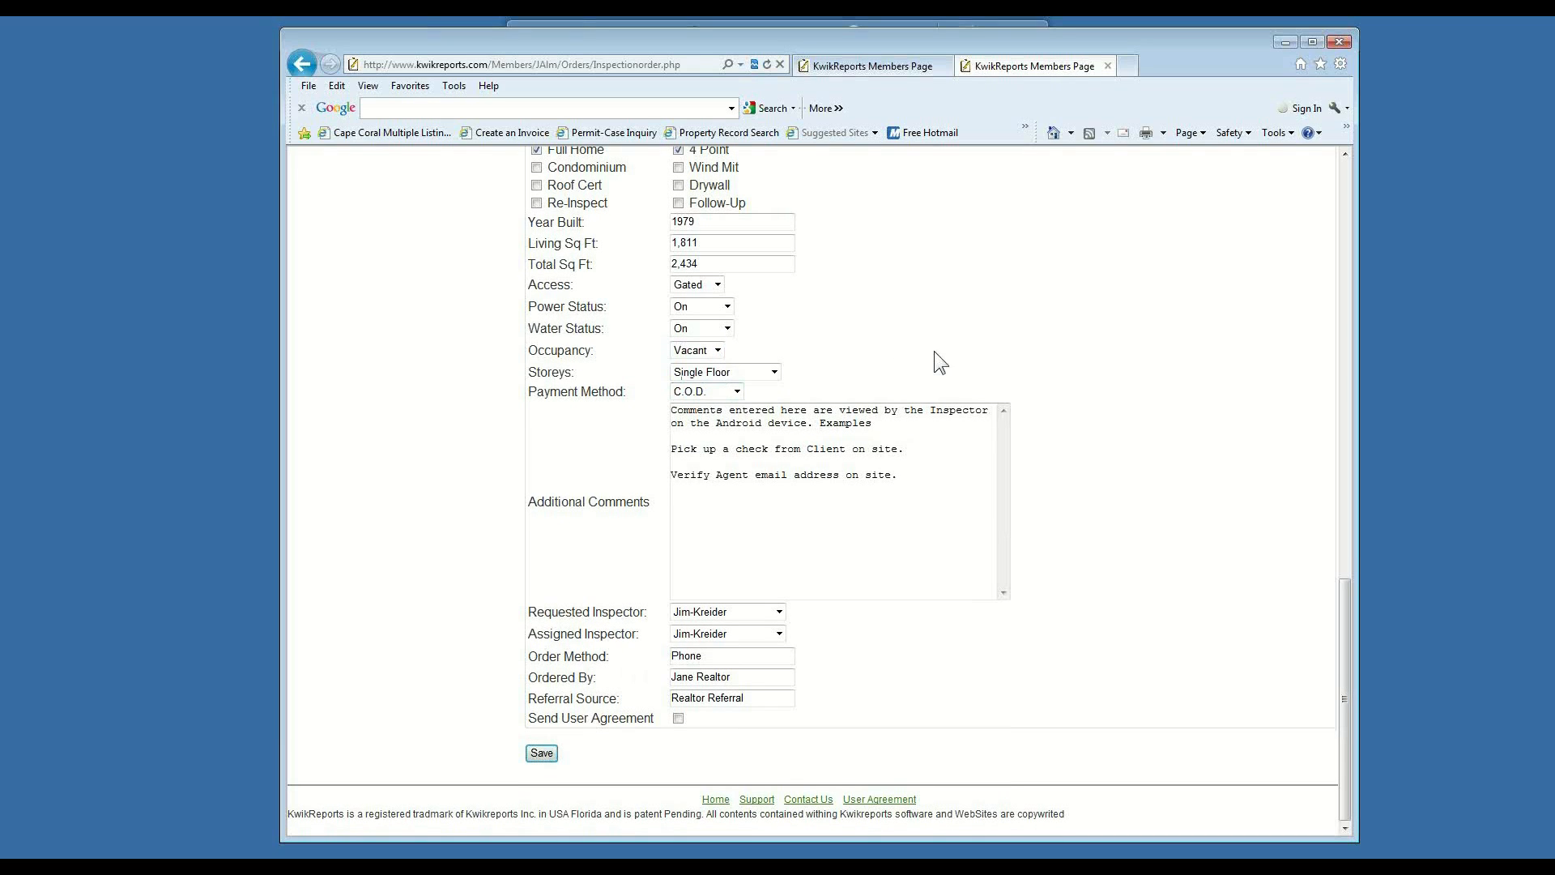
{"action": "left_click", "coordinate": [773, 372]}
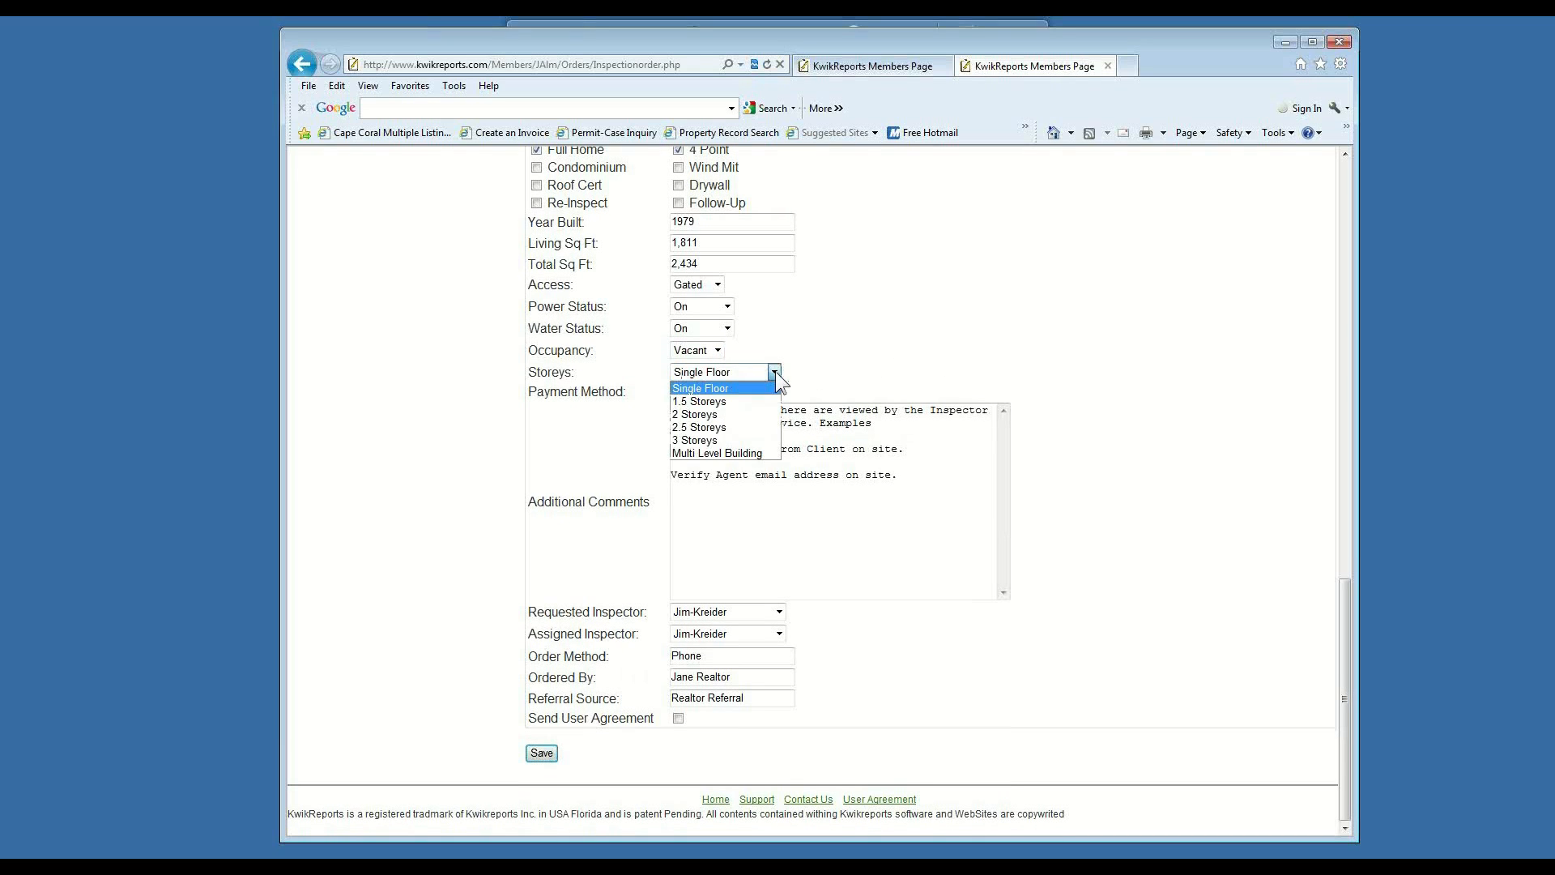
{"action": "left_click", "coordinate": [775, 371]}
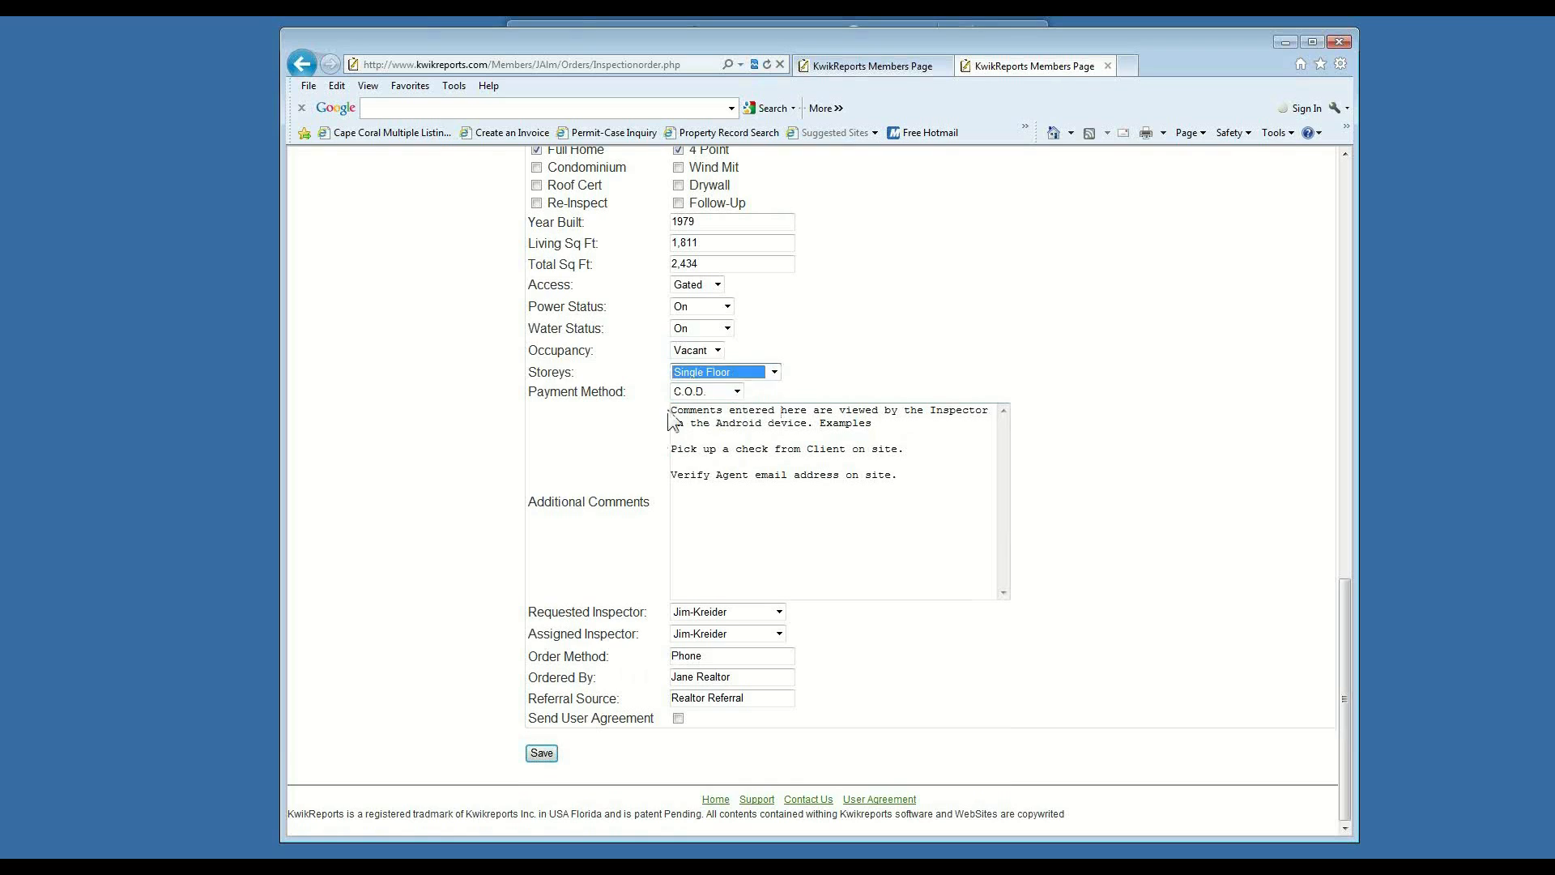
- Choose C.O.D. as the payment method for the inspection order
{"action": "left_click", "coordinate": [736, 392]}
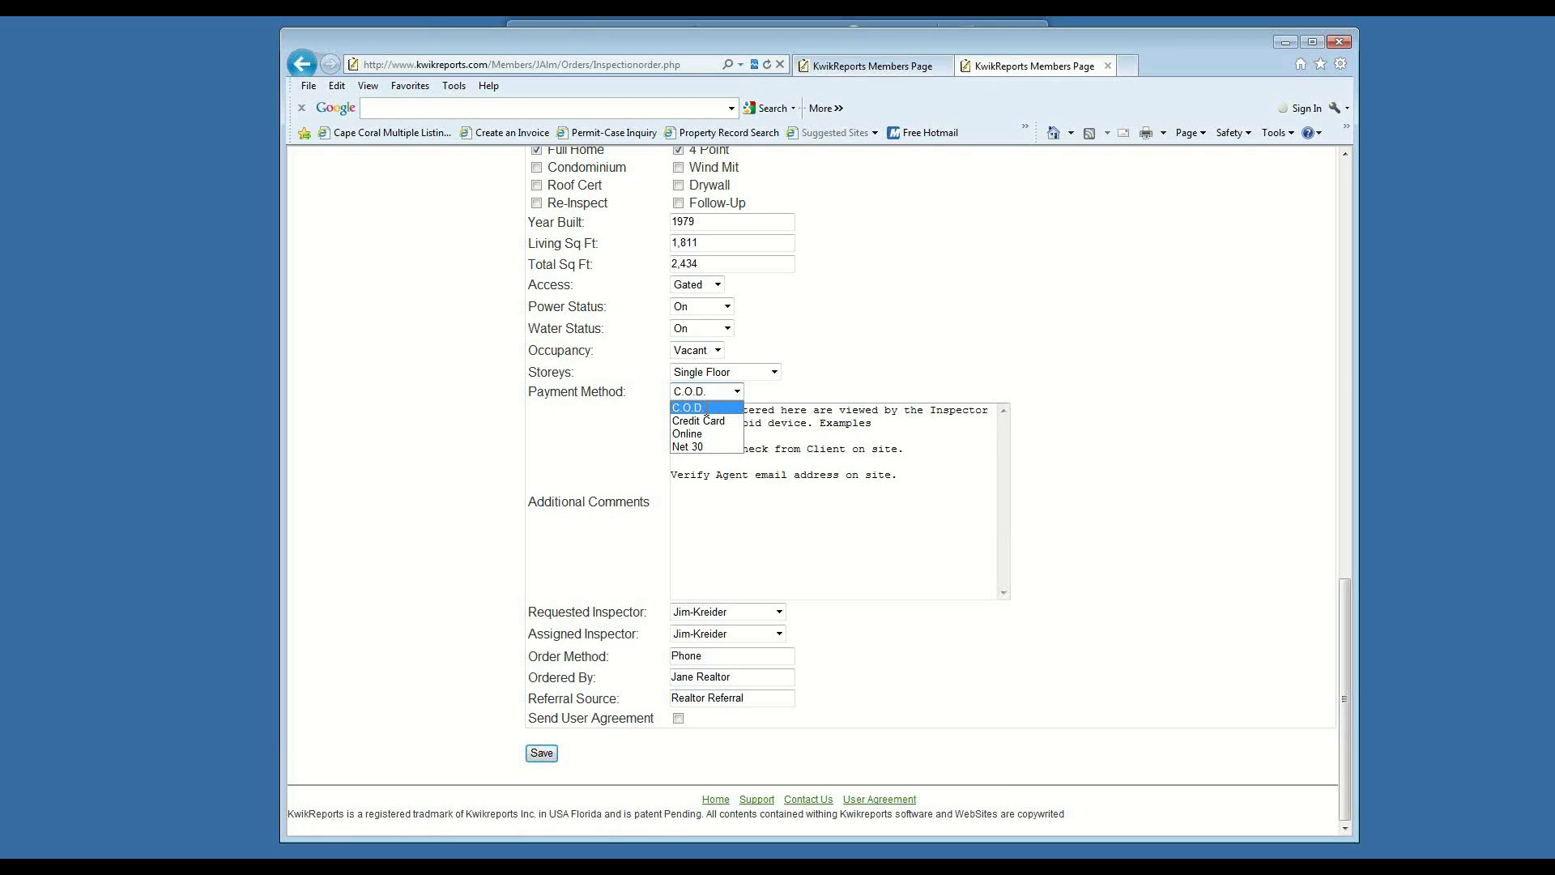
{"action": "left_click", "coordinate": [703, 408]}
{"action": "left_click", "coordinate": [692, 435]}
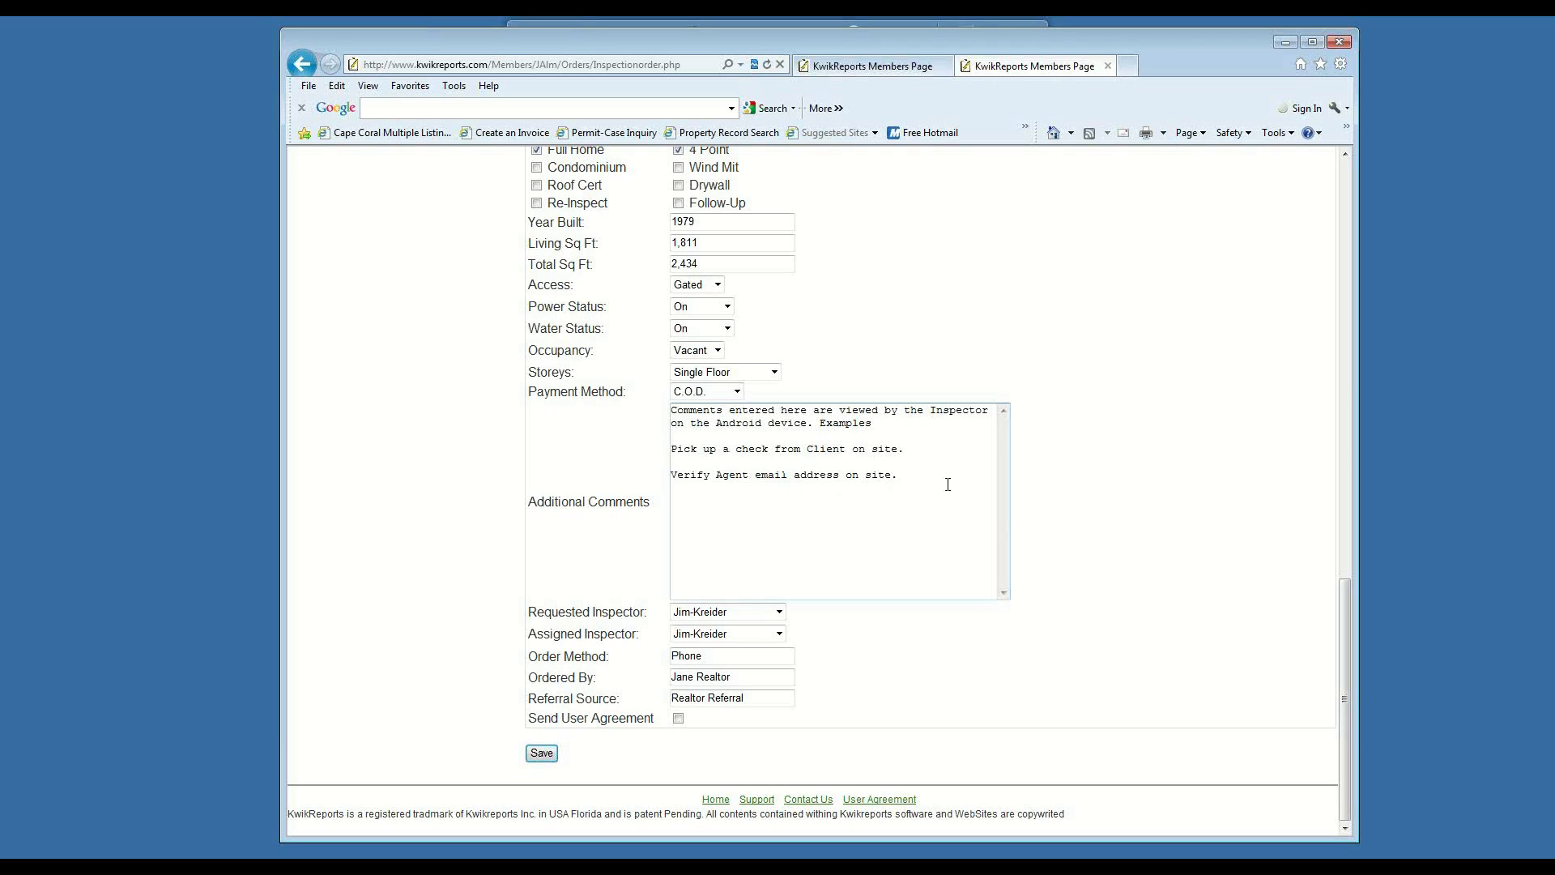
- Review the order's Additional Comments and the choices for Assigned Inspector
{"action": "left_click", "coordinate": [922, 481]}
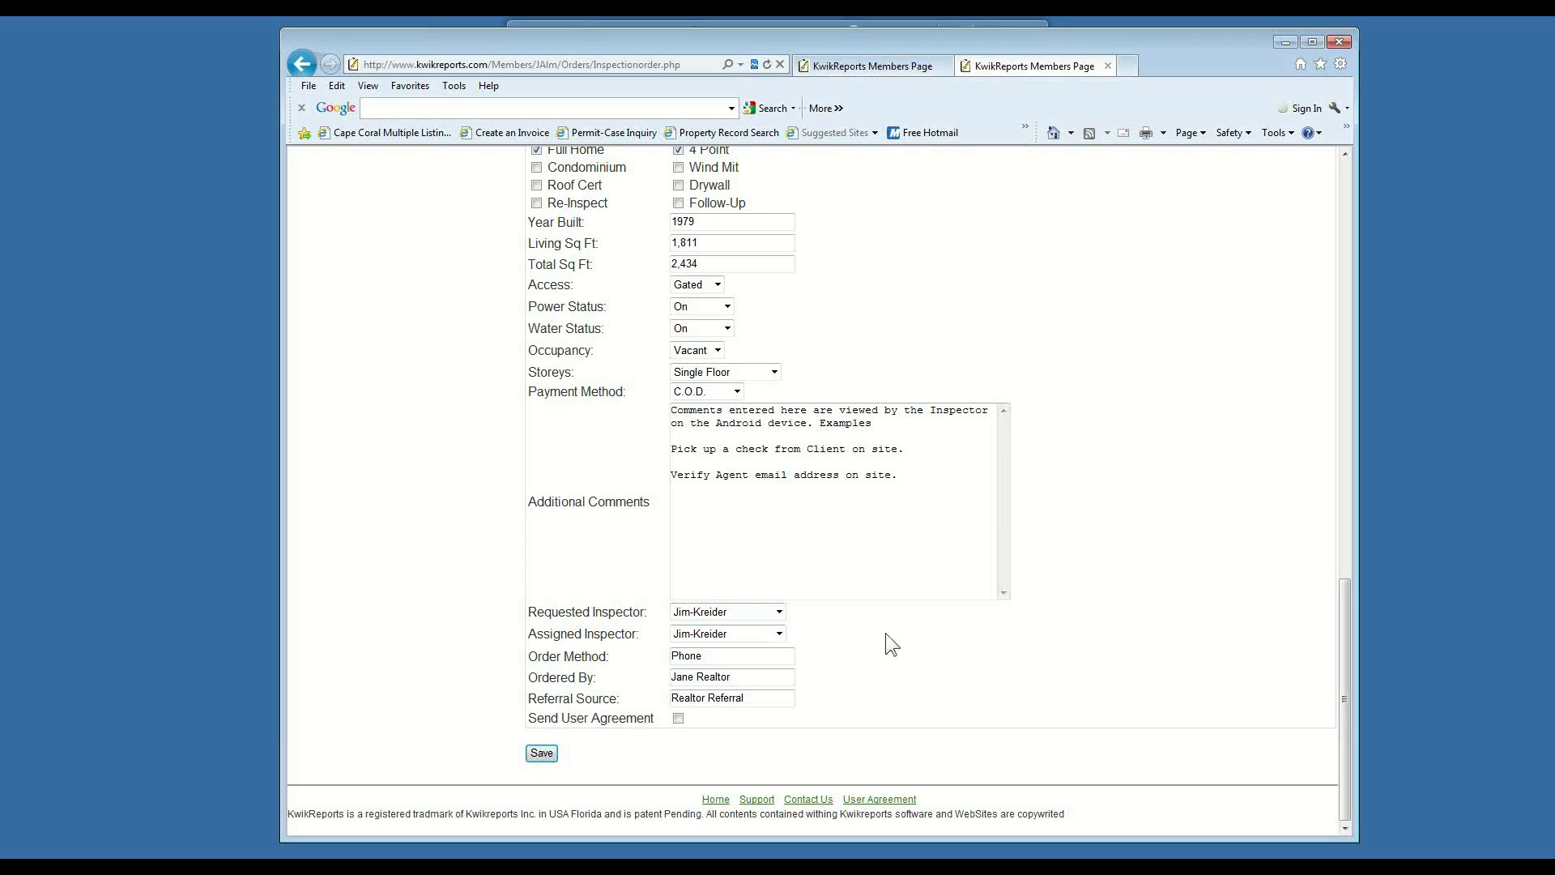
{"action": "left_click", "coordinate": [779, 633]}
{"action": "left_click", "coordinate": [780, 634]}
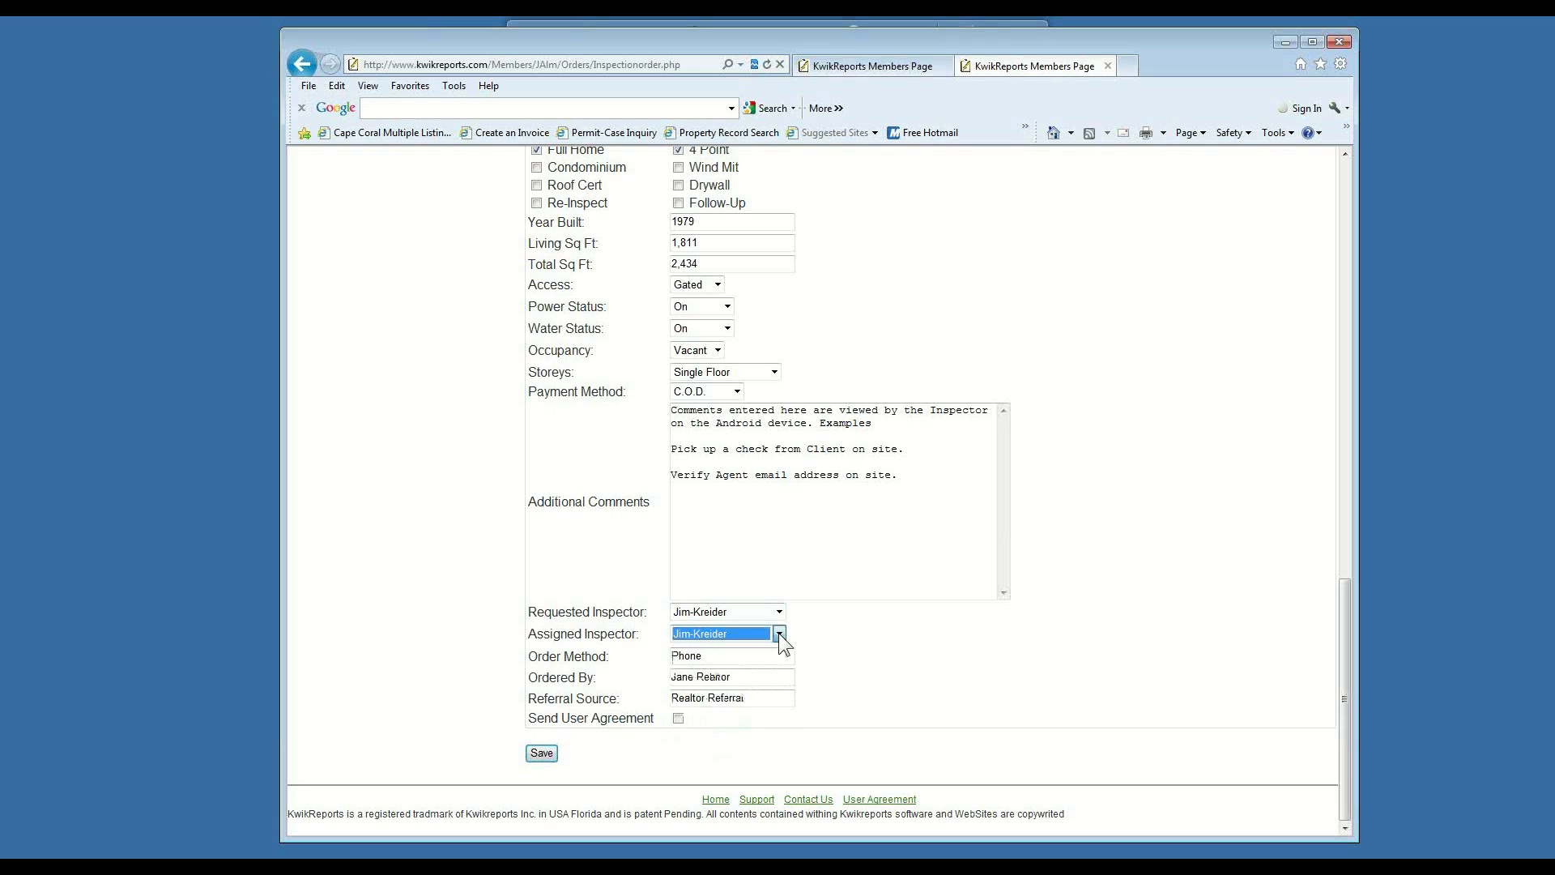
{"action": "left_click", "coordinate": [866, 643]}
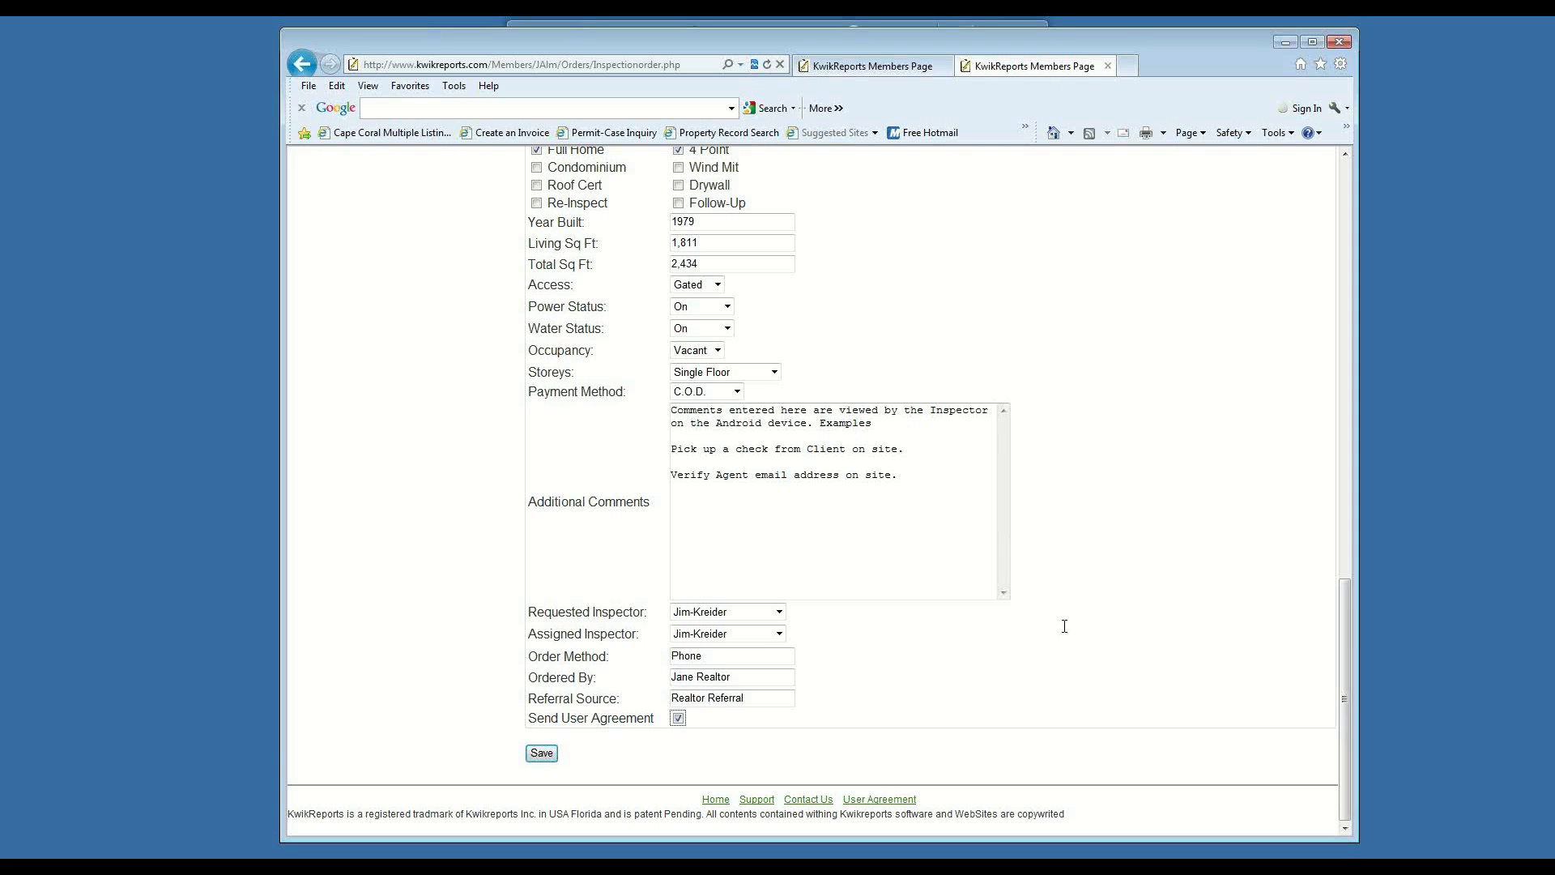
- Save the inspection order with Send User Agreement enabled
{"action": "left_click", "coordinate": [541, 753]}
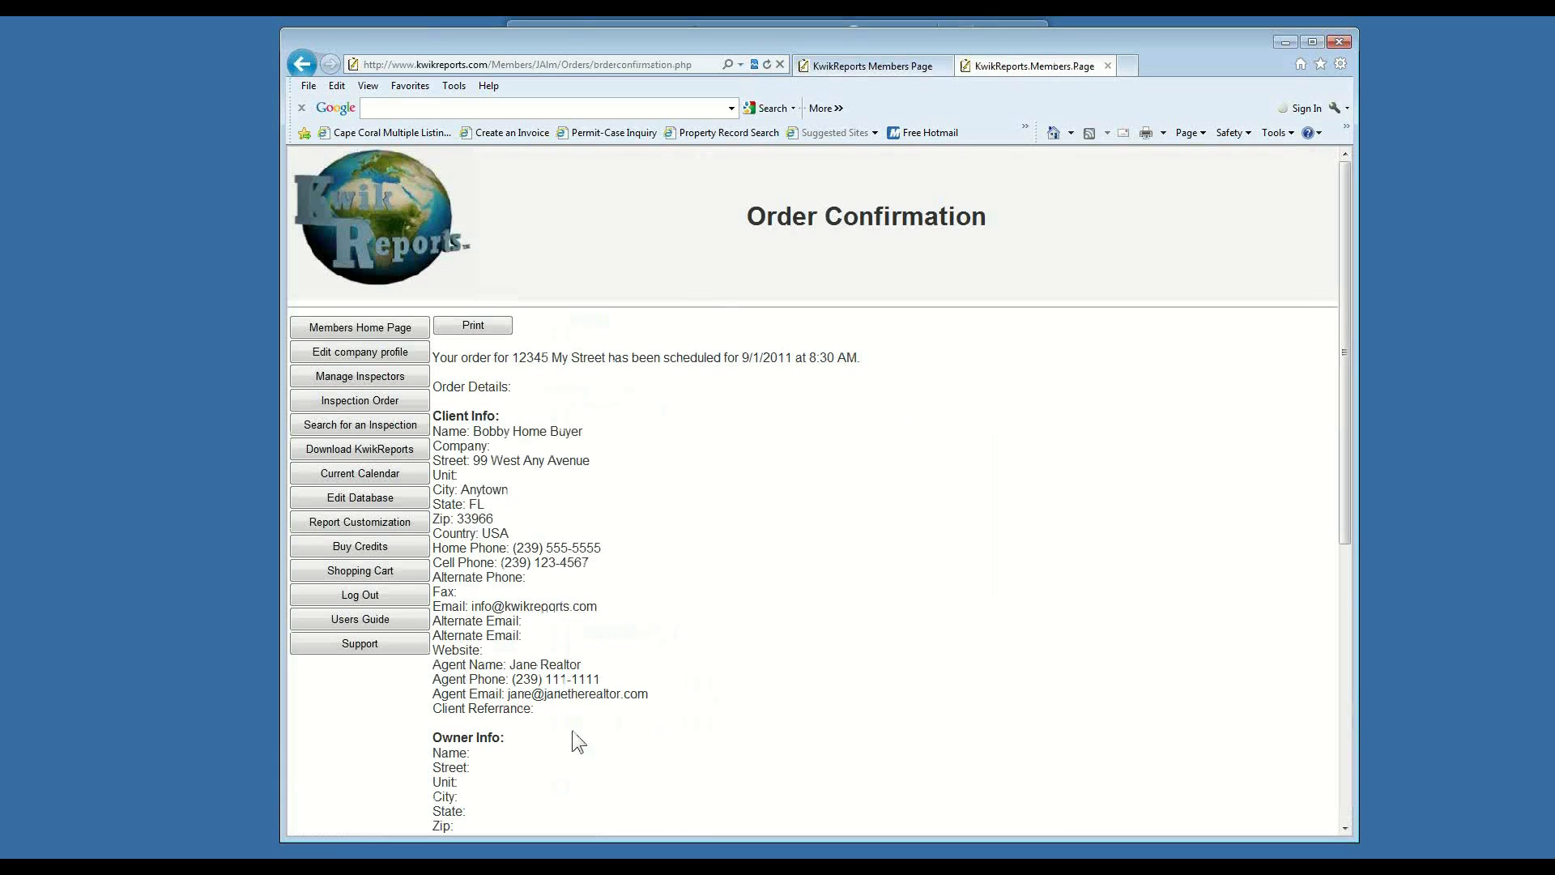
- Examine the order confirmation, including the scheduled appointment, client, owner and site information, inspection details and special instructions
{"action": "scroll", "coordinate": [773, 577], "scroll_direction": "down", "scroll_amount": 3}
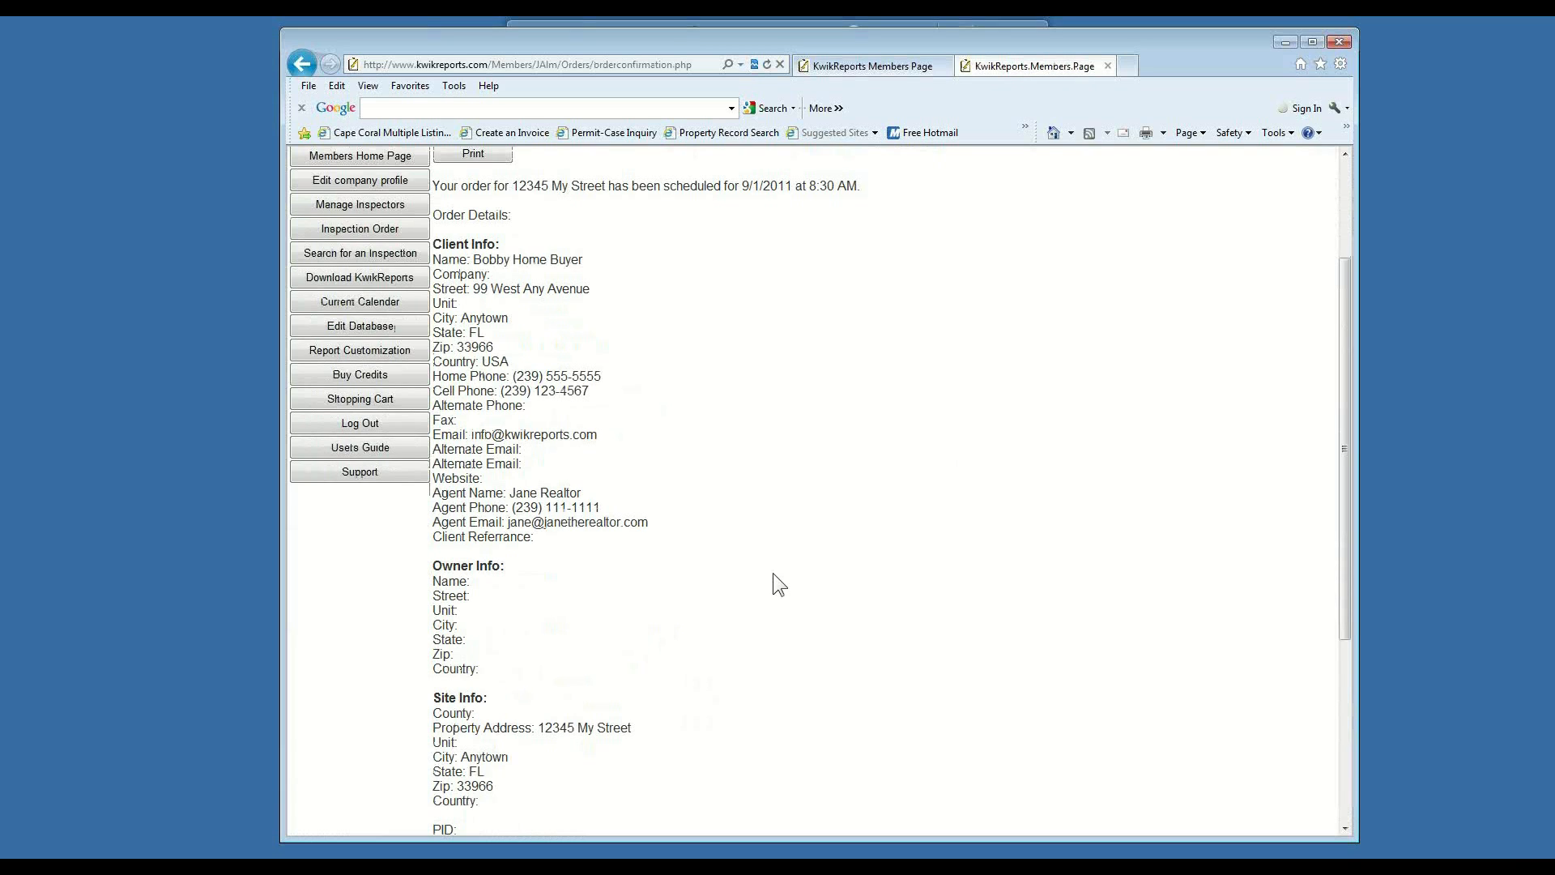
{"action": "scroll", "coordinate": [773, 574], "scroll_direction": "up", "scroll_amount": 1}
{"action": "scroll", "coordinate": [772, 574], "scroll_direction": "up", "scroll_amount": 2}
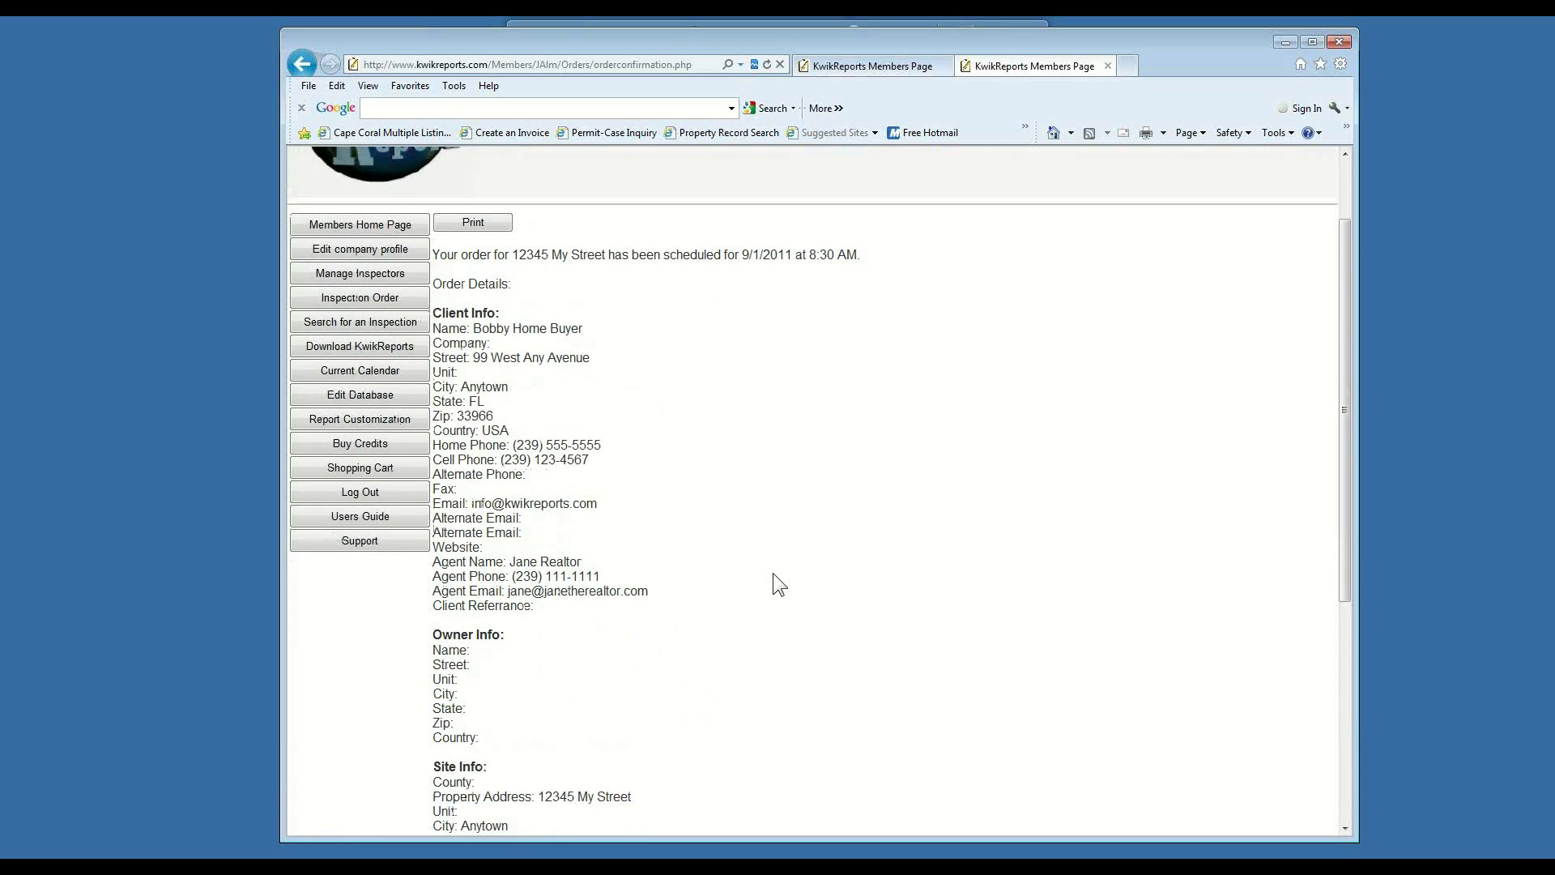
{"action": "scroll", "coordinate": [773, 574], "scroll_direction": "up", "scroll_amount": 1}
{"action": "scroll", "coordinate": [773, 577], "scroll_direction": "down", "scroll_amount": 5}
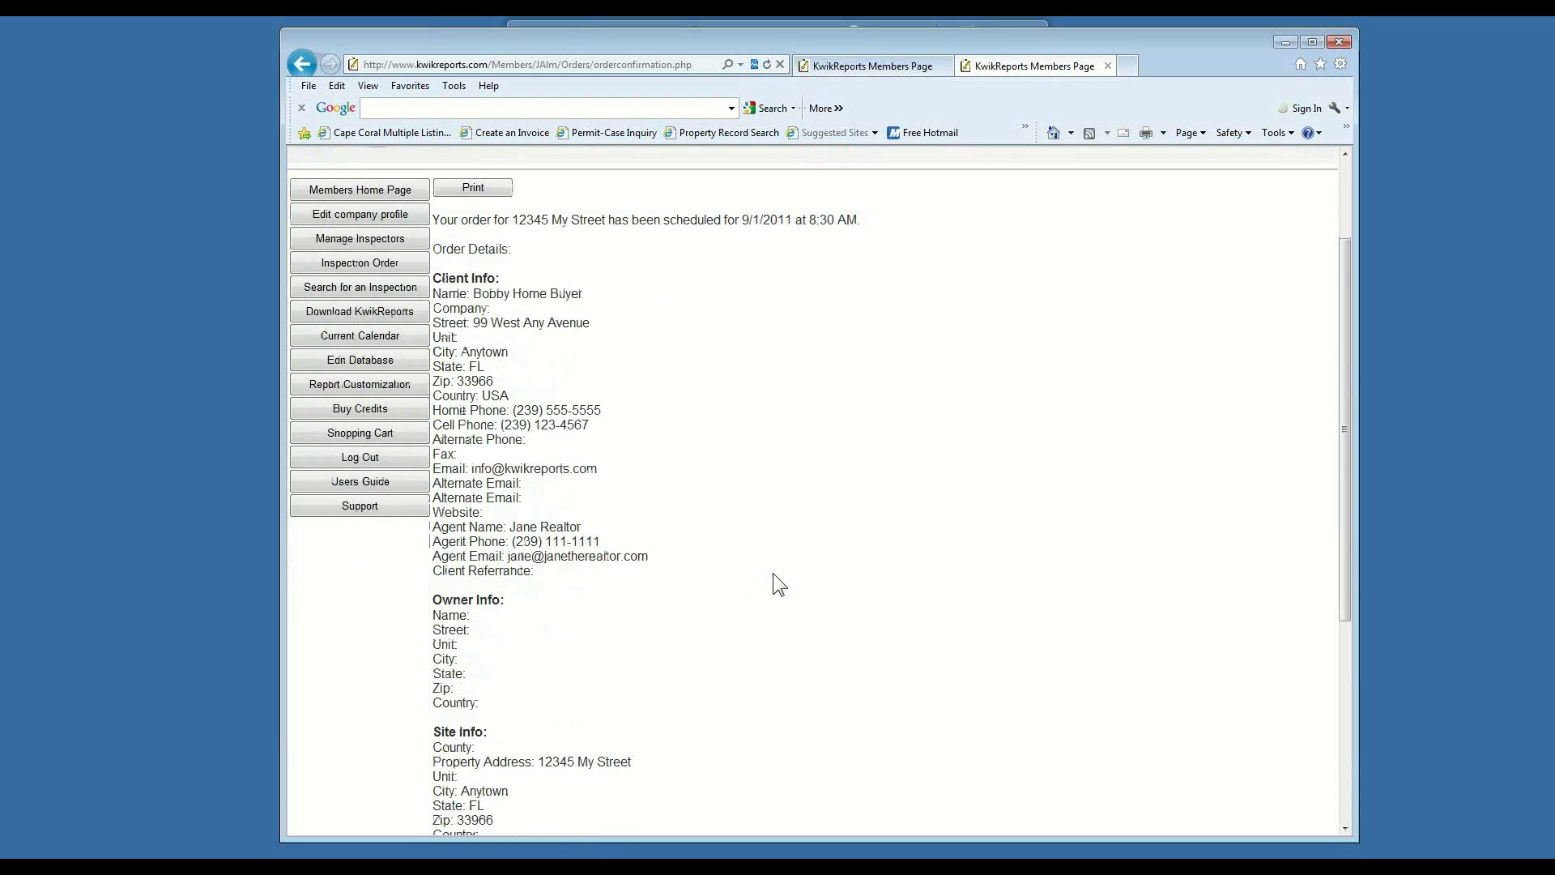
{"action": "scroll", "coordinate": [773, 574], "scroll_direction": "down", "scroll_amount": 6}
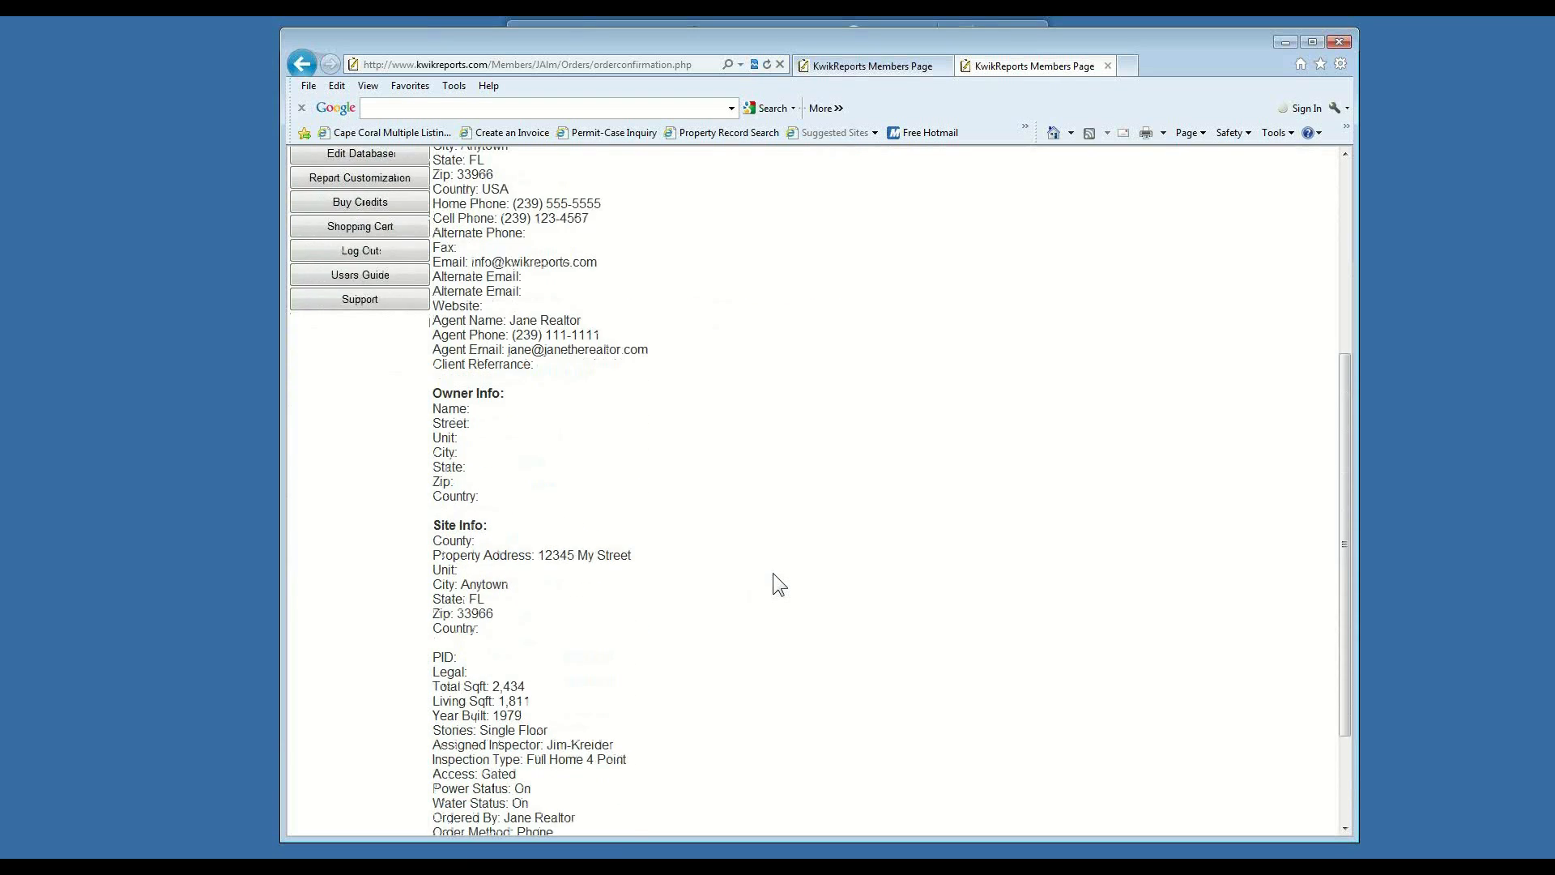
{"action": "scroll", "coordinate": [773, 573], "scroll_direction": "up", "scroll_amount": 3}
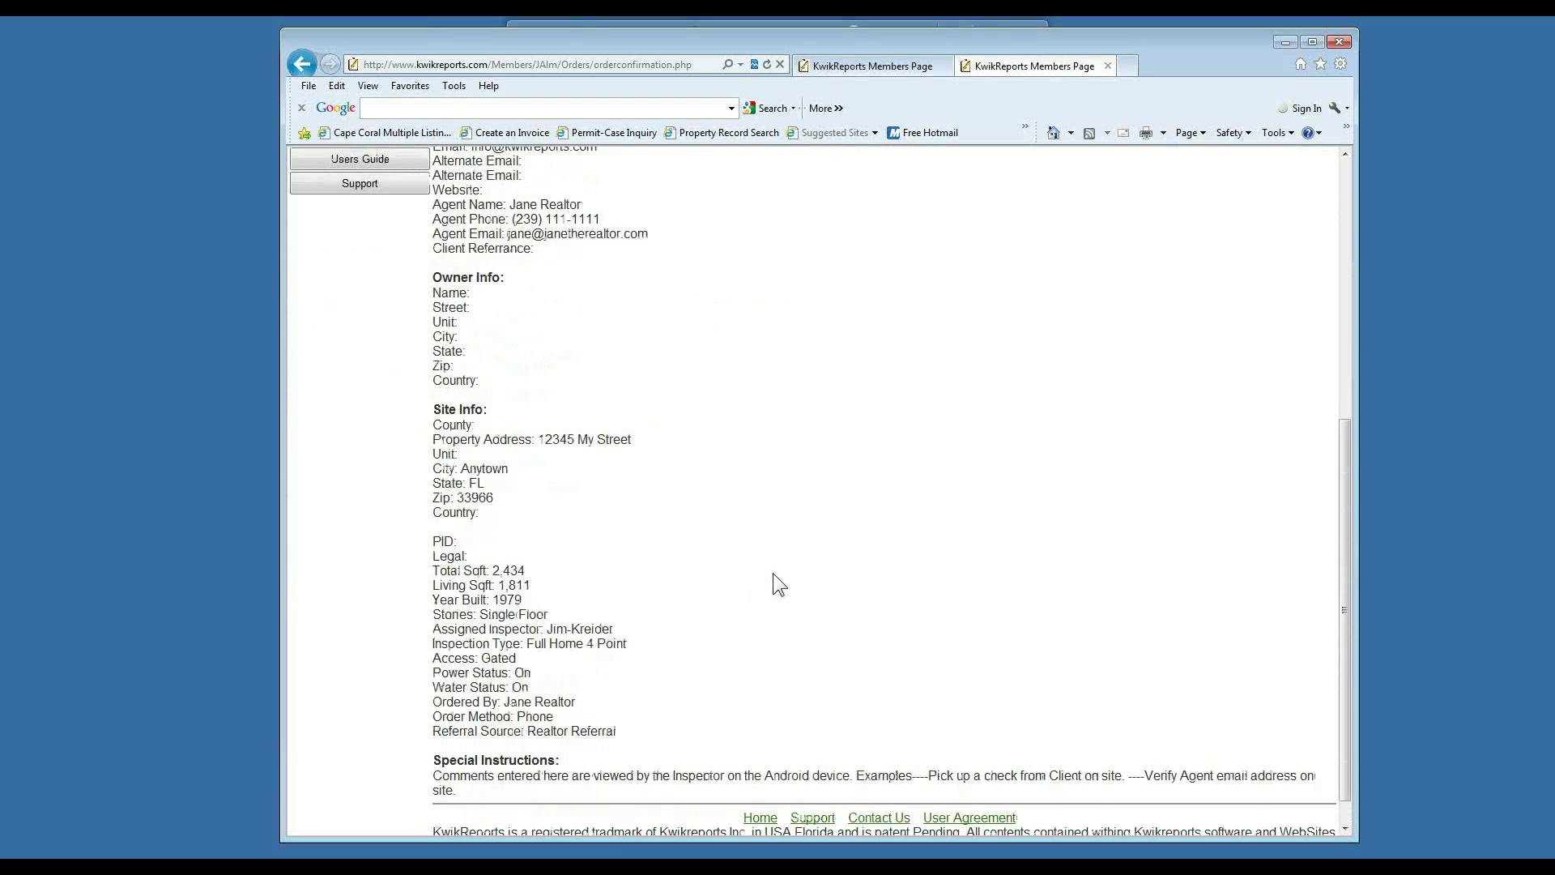
{"action": "scroll", "coordinate": [773, 573], "scroll_direction": "up", "scroll_amount": 3}
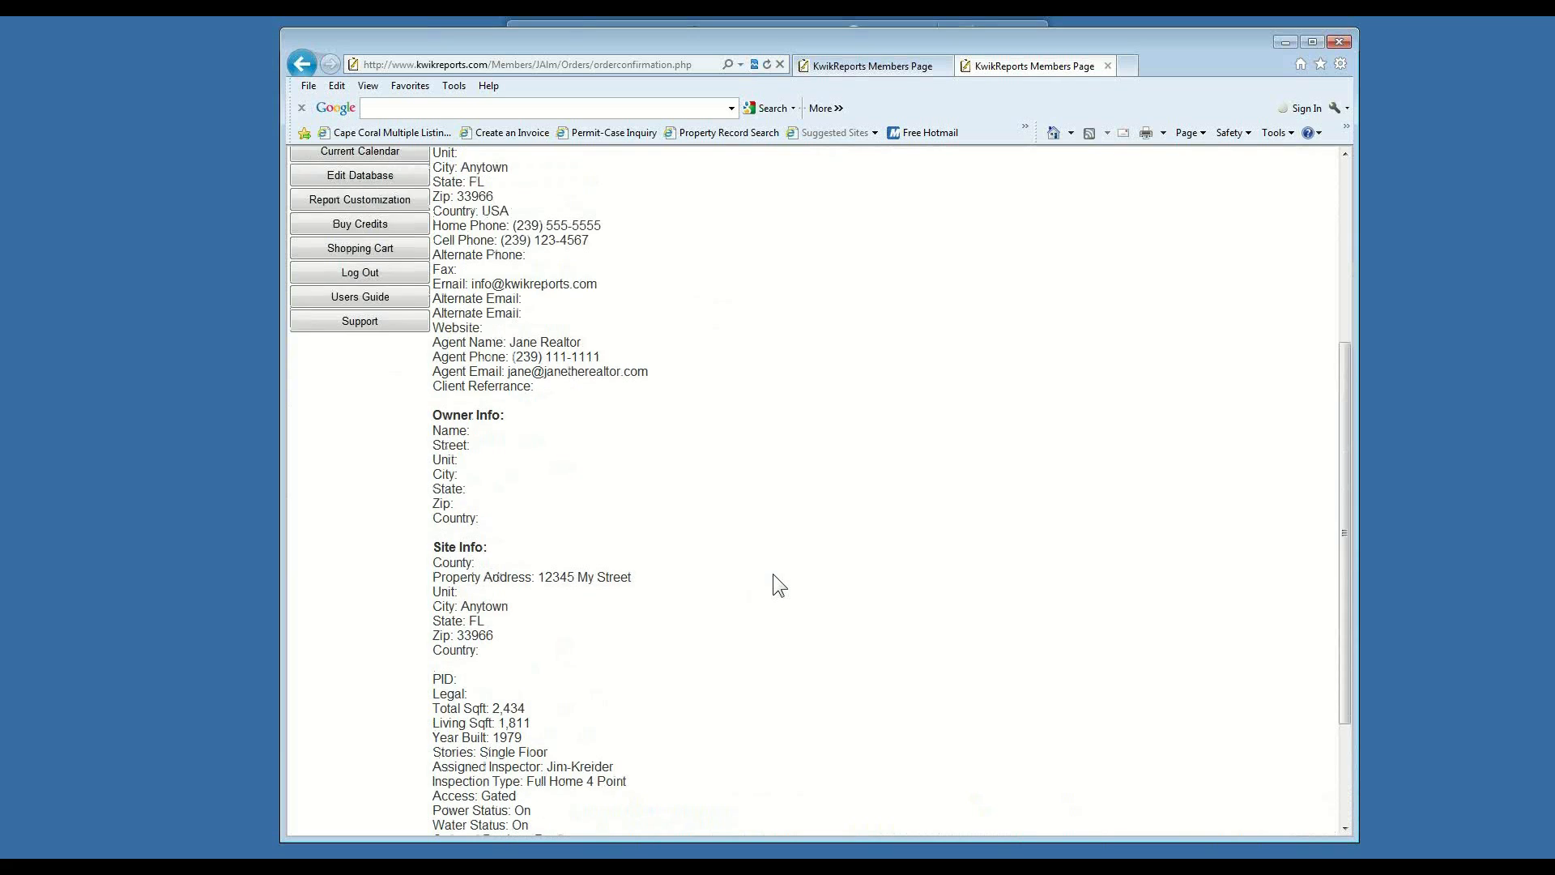
{"action": "scroll", "coordinate": [773, 573], "scroll_direction": "up", "scroll_amount": 4}
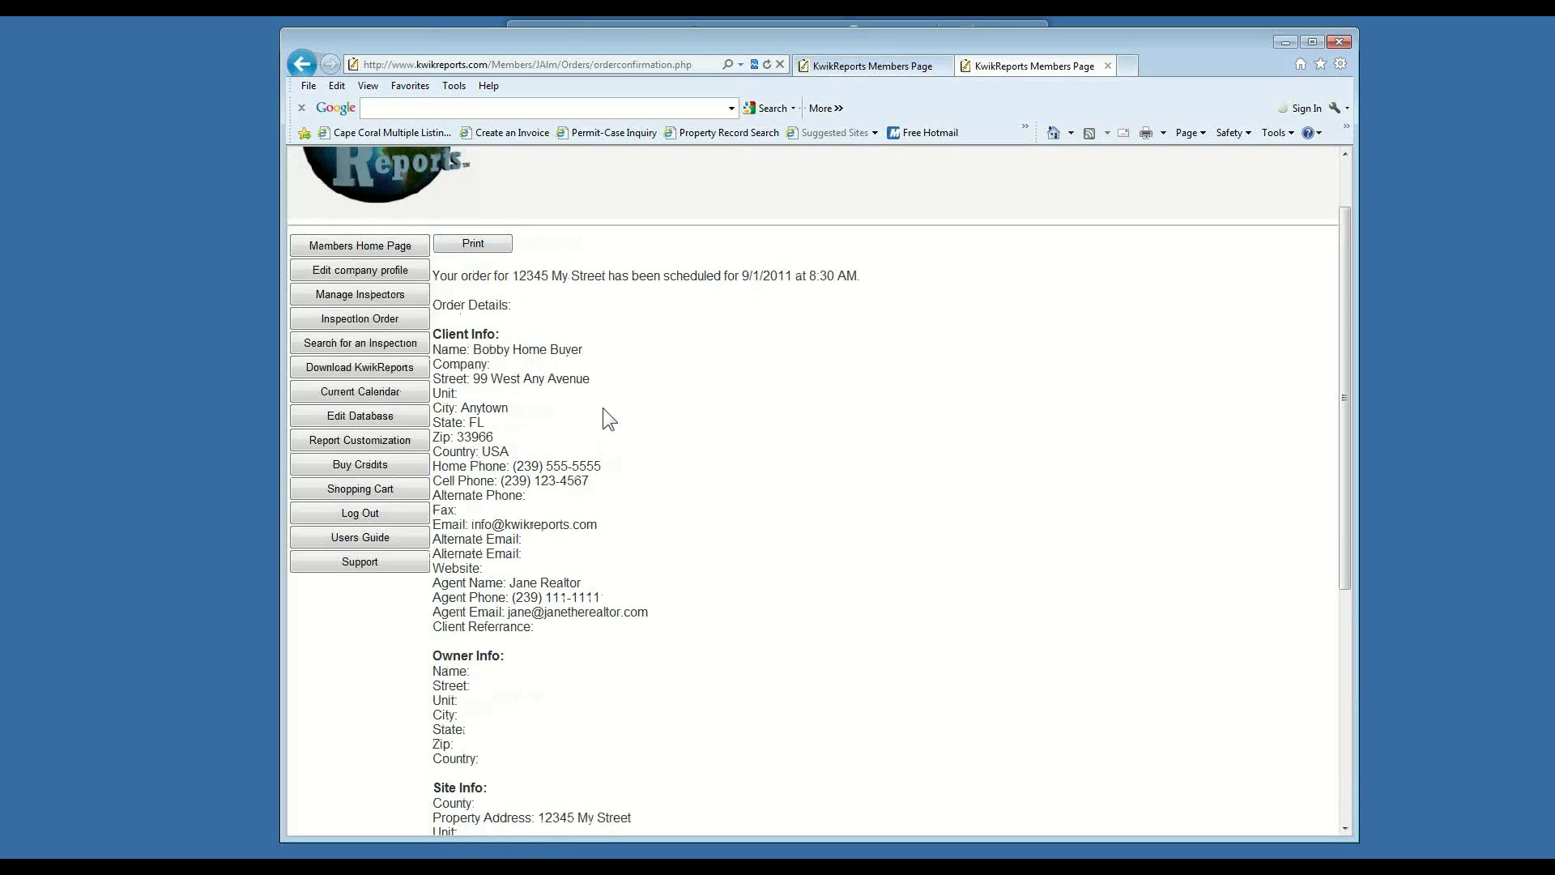
{"action": "scroll", "coordinate": [619, 410], "scroll_direction": "down", "scroll_amount": 1}
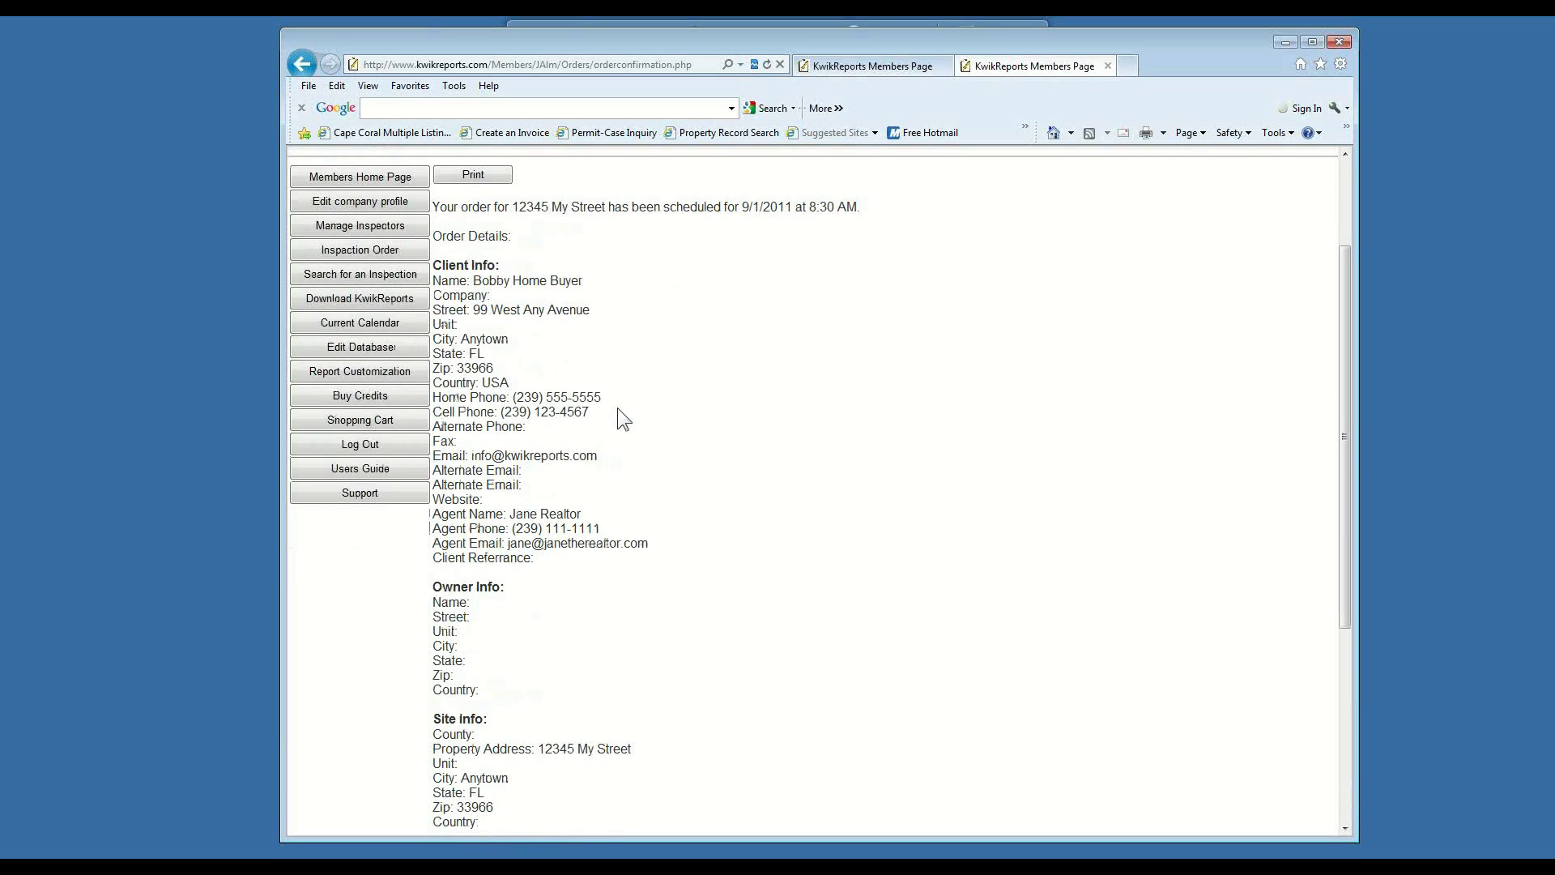
{"action": "scroll", "coordinate": [618, 410], "scroll_direction": "down", "scroll_amount": 1}
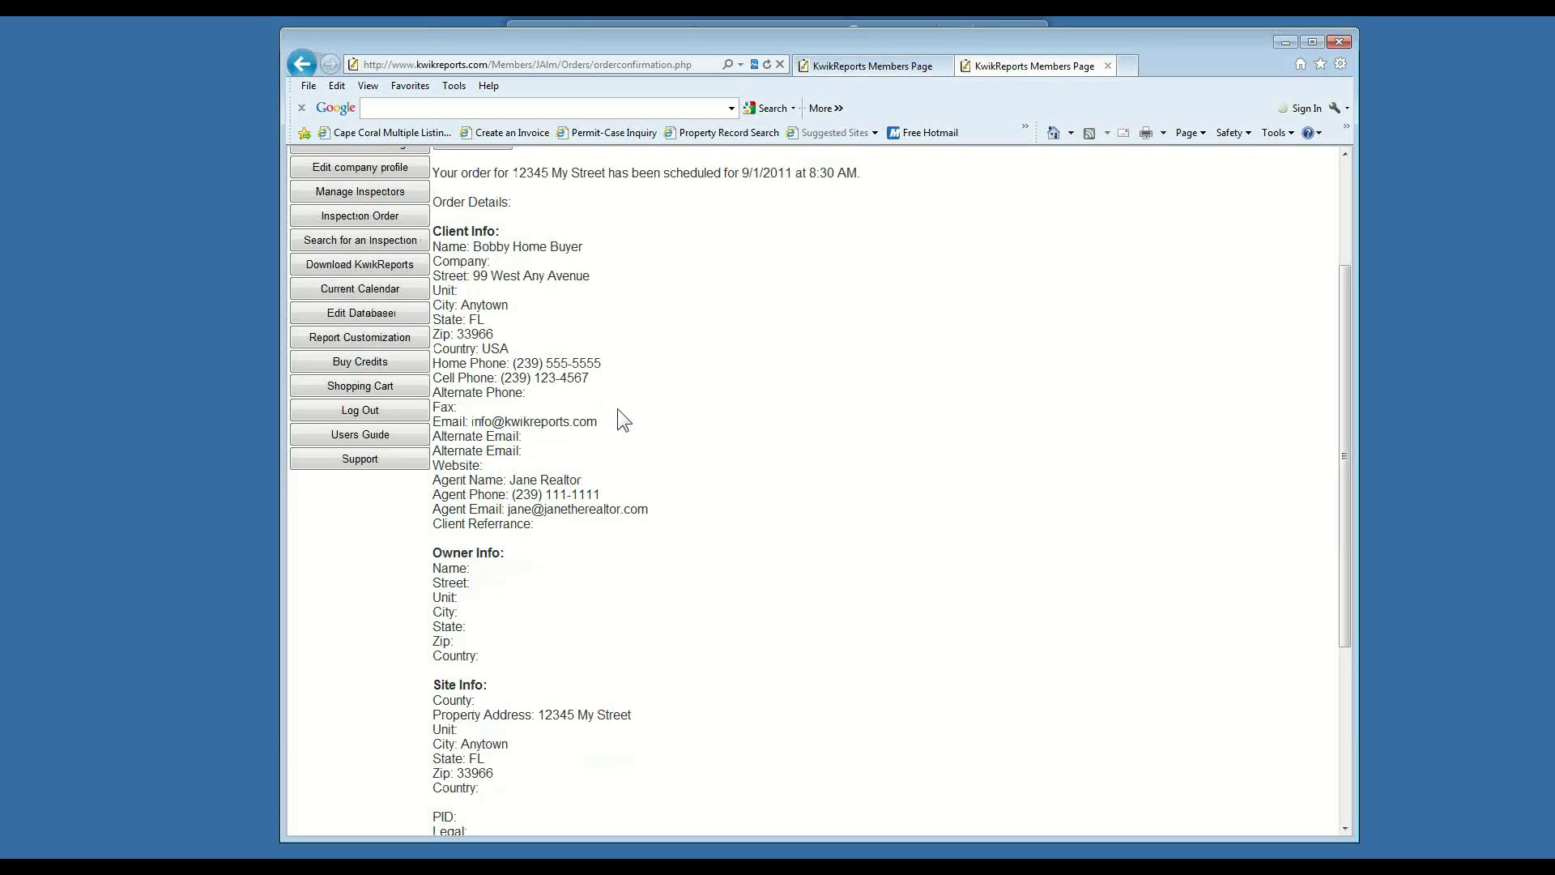
{"action": "scroll", "coordinate": [623, 594], "scroll_direction": "down", "scroll_amount": 2}
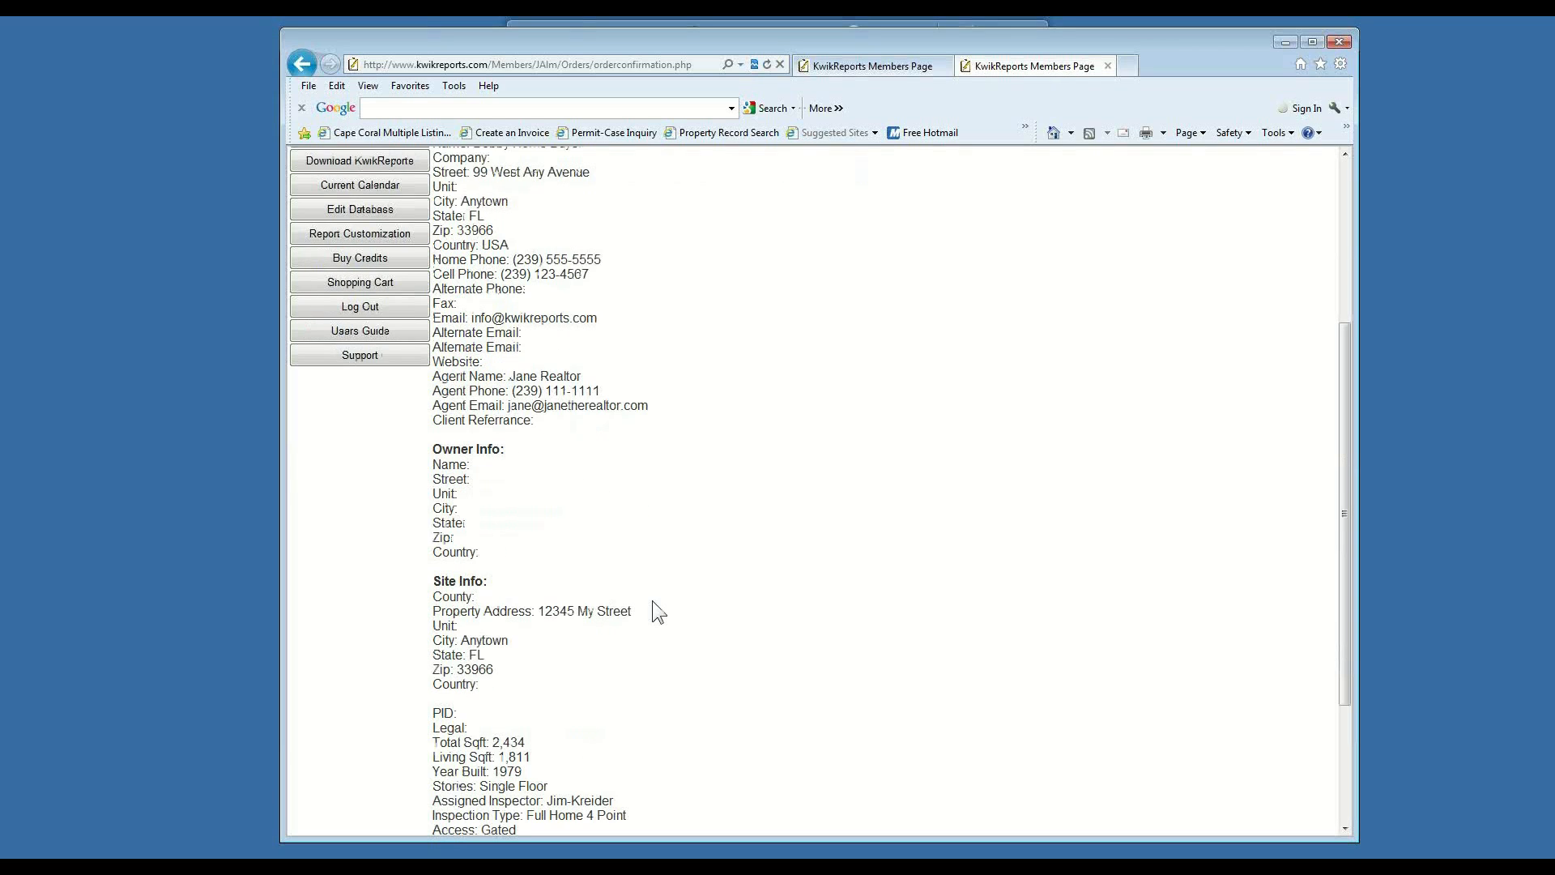